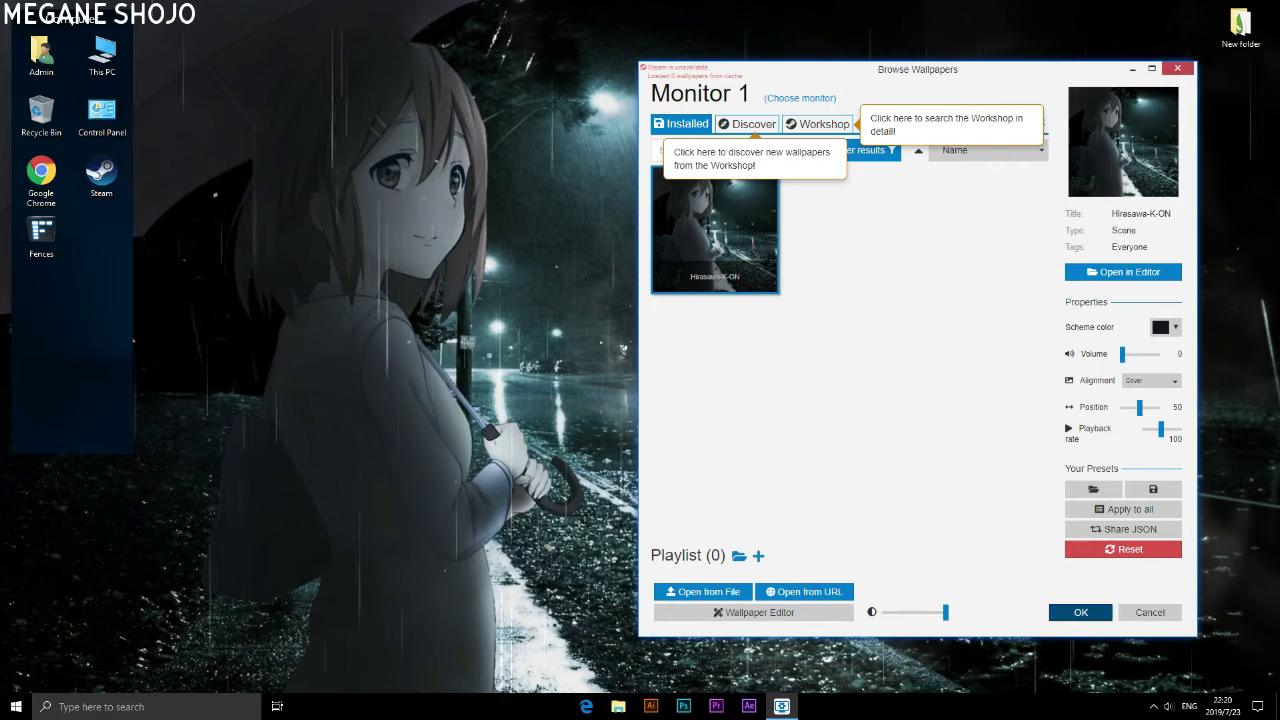
# Accept the Hirasawa-K-ON wallpaper and install 64-bit Rainmeter 4.3 in English from New folder, with launch on startup enabled.
pyautogui.click(1080, 612)
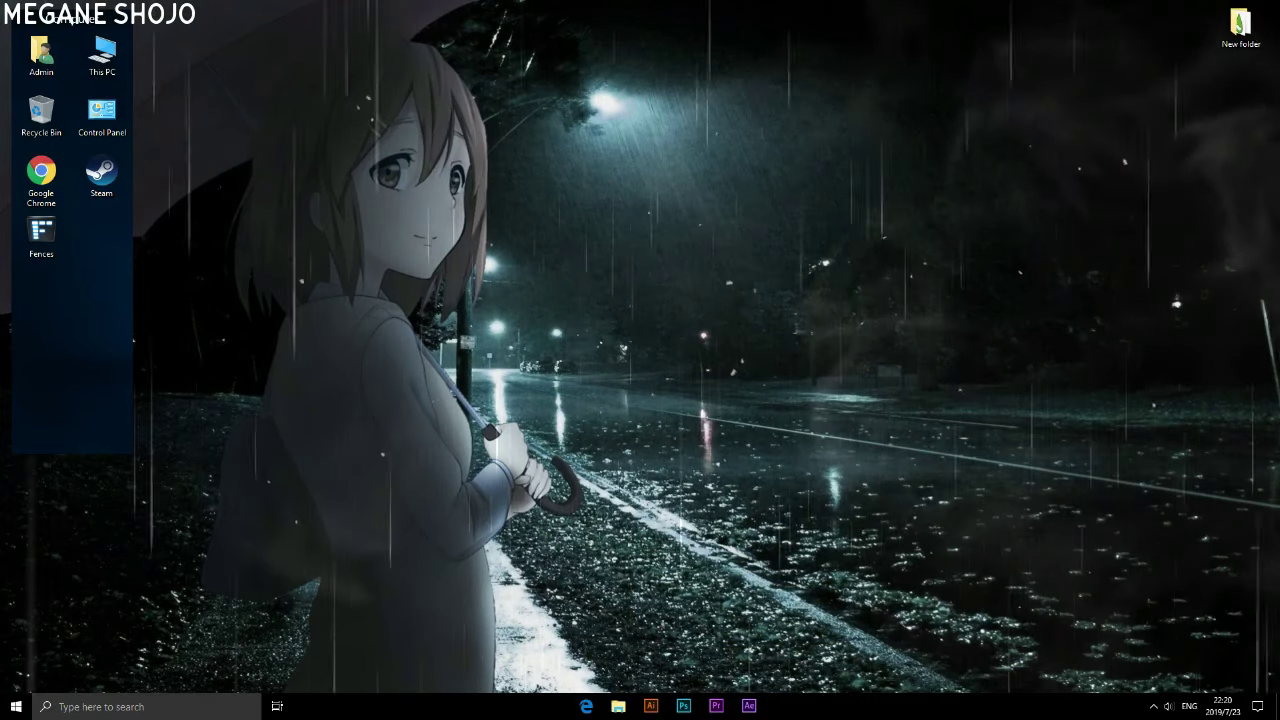
pyautogui.doubleClick(1241, 27)
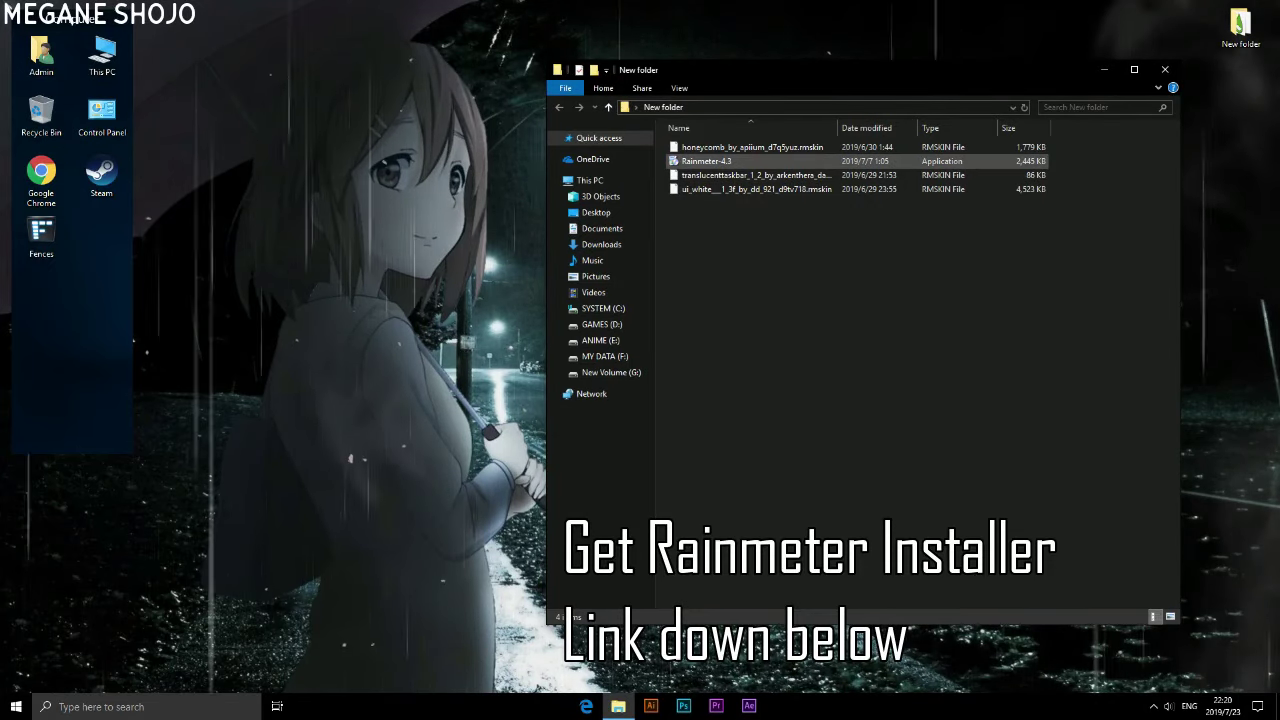
pyautogui.doubleClick(707, 161)
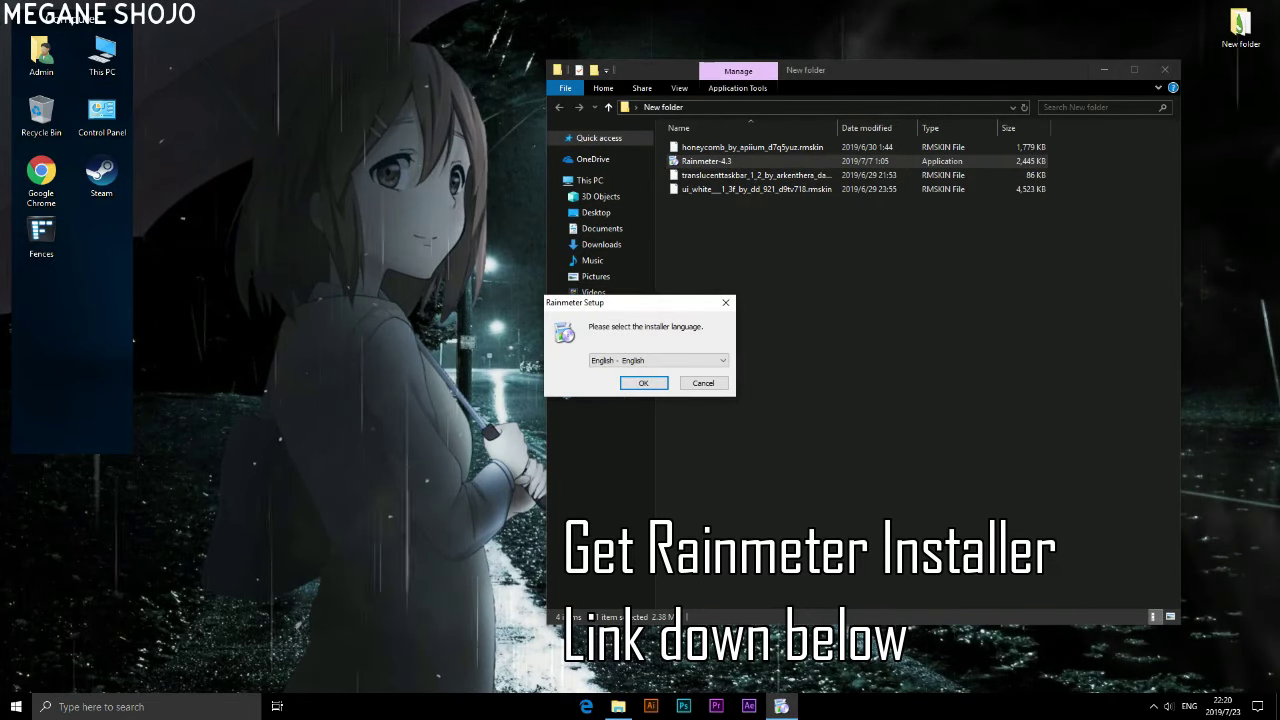
pyautogui.click(1104, 70)
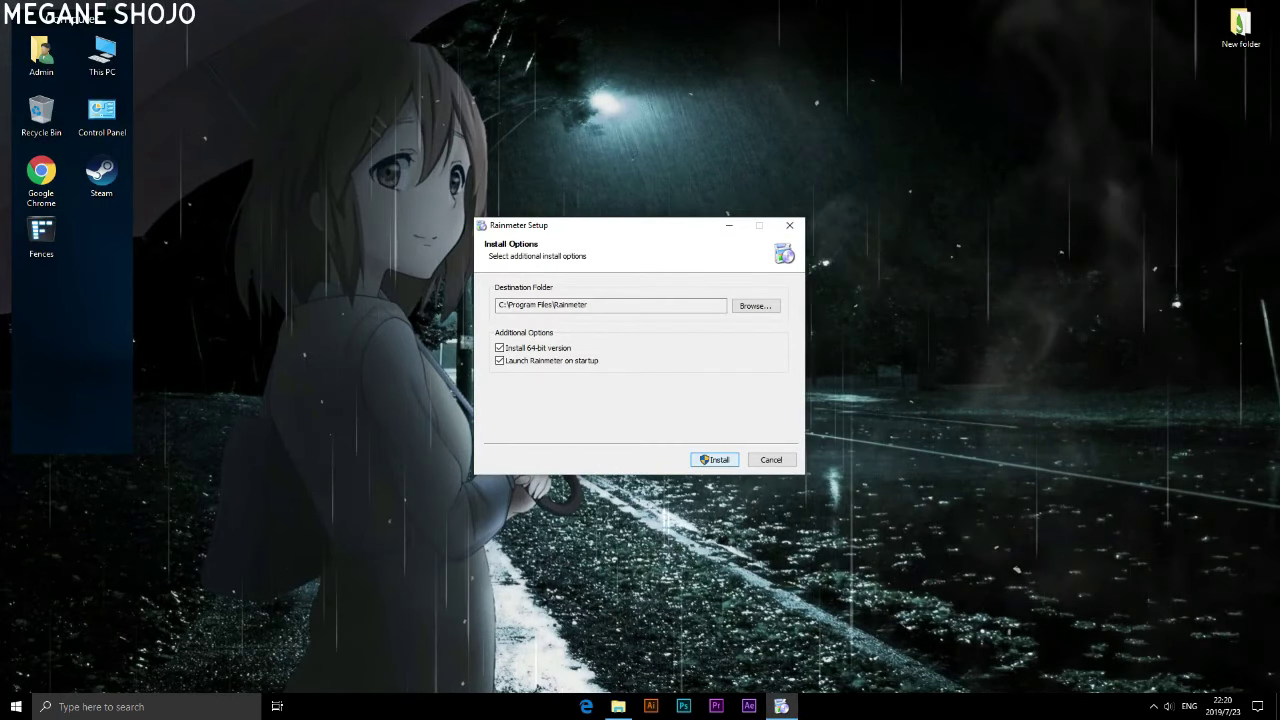
pyautogui.press('Return')
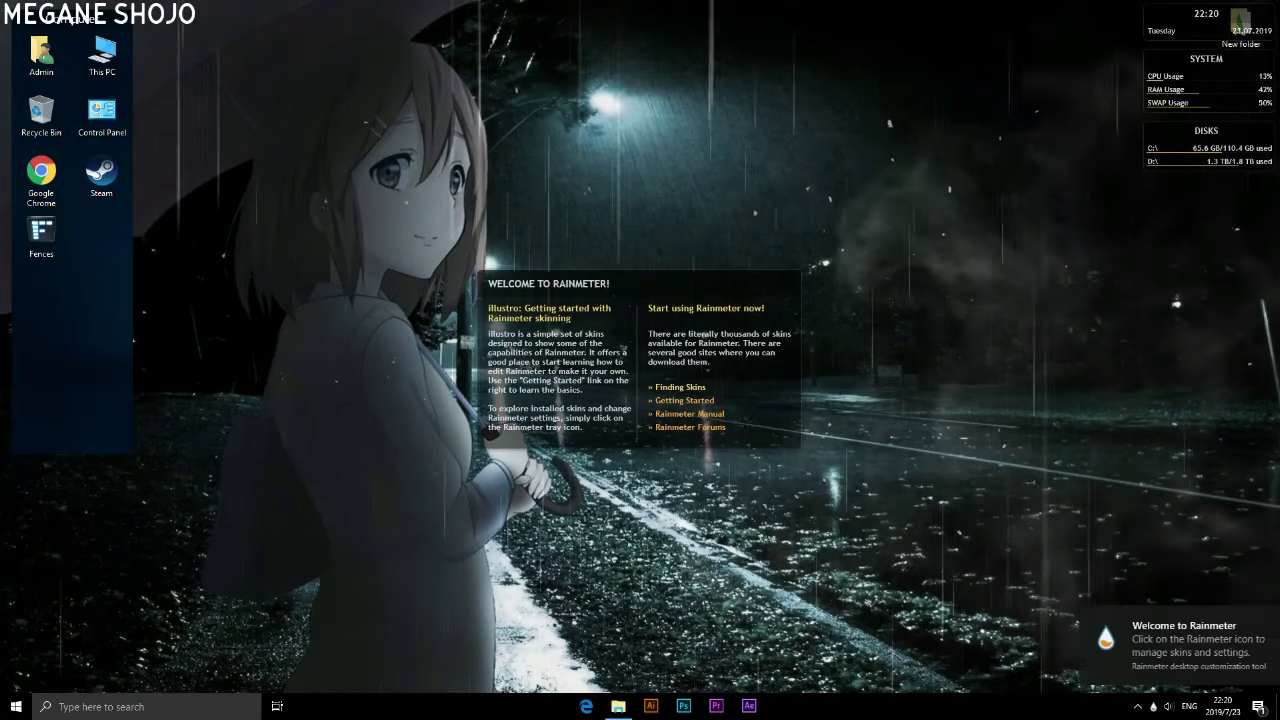
# Unload the default illustro skins from the desktop: Welcome, Clock, System and Disk.
pyautogui.rightClick(764, 394)
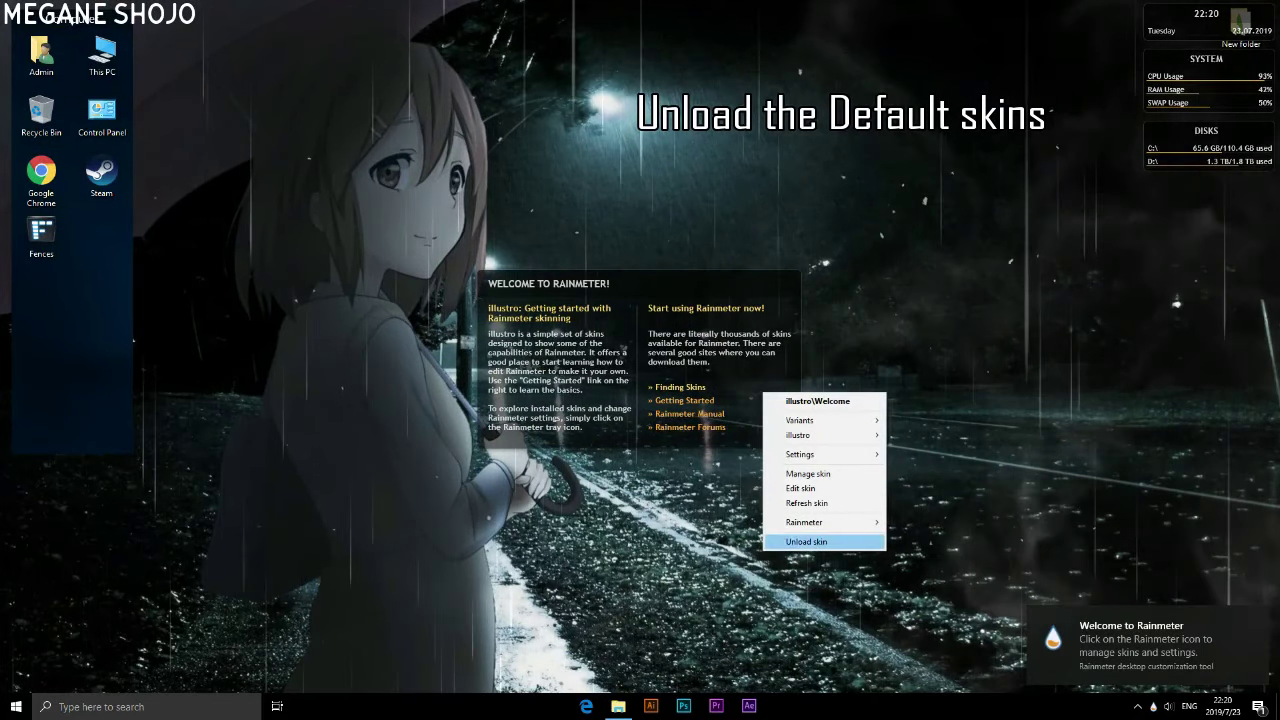
pyautogui.rightClick(1172, 38)
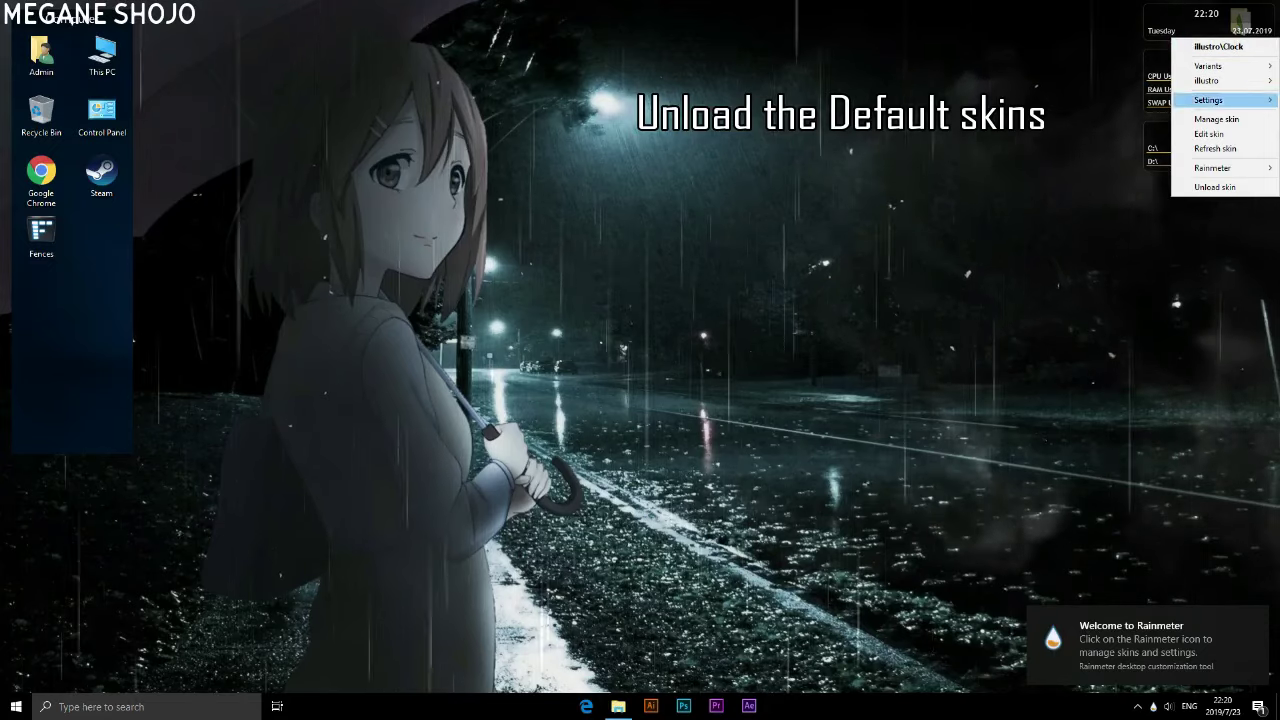
pyautogui.click(1214, 187)
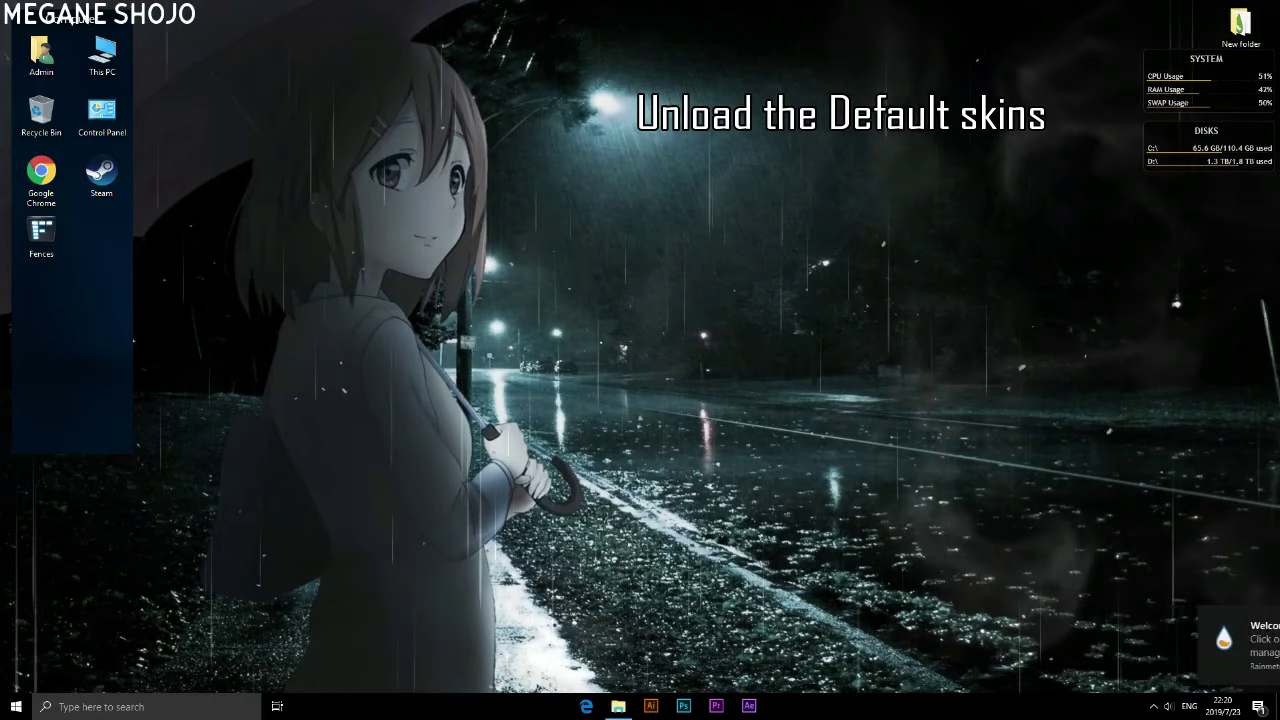
pyautogui.rightClick(1255, 88)
pyautogui.click(1210, 239)
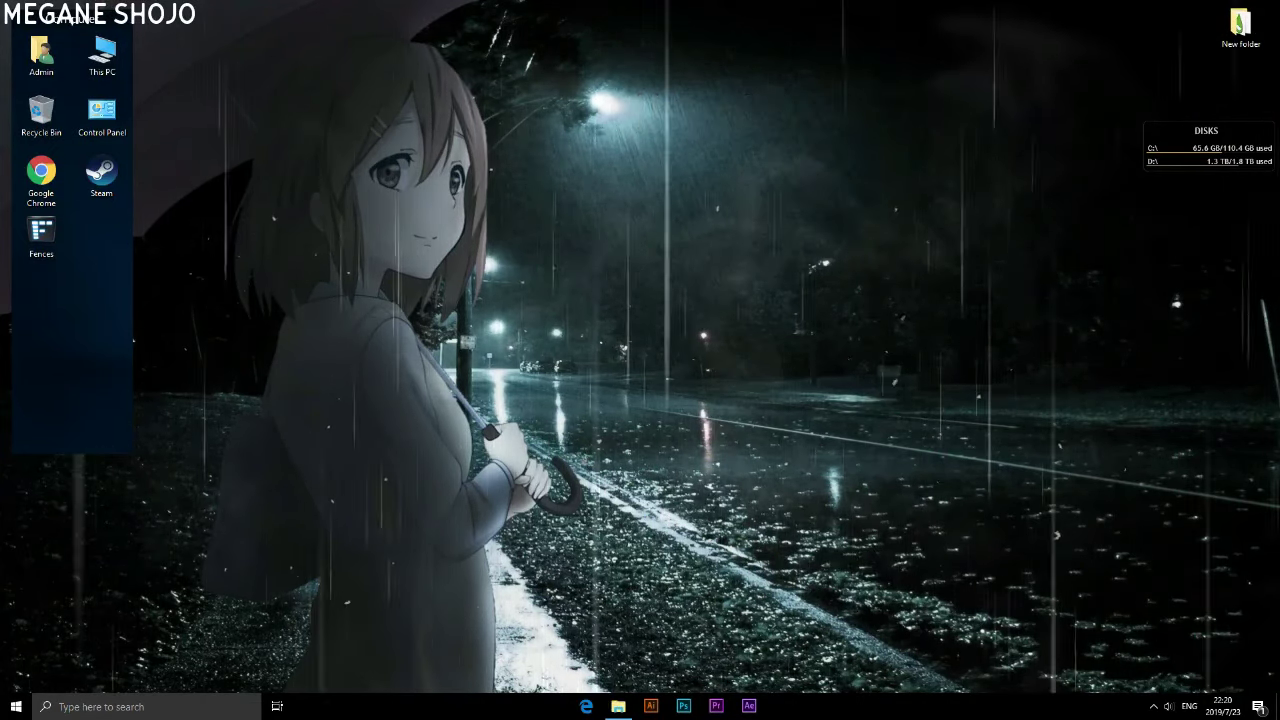
pyautogui.rightClick(1168, 148)
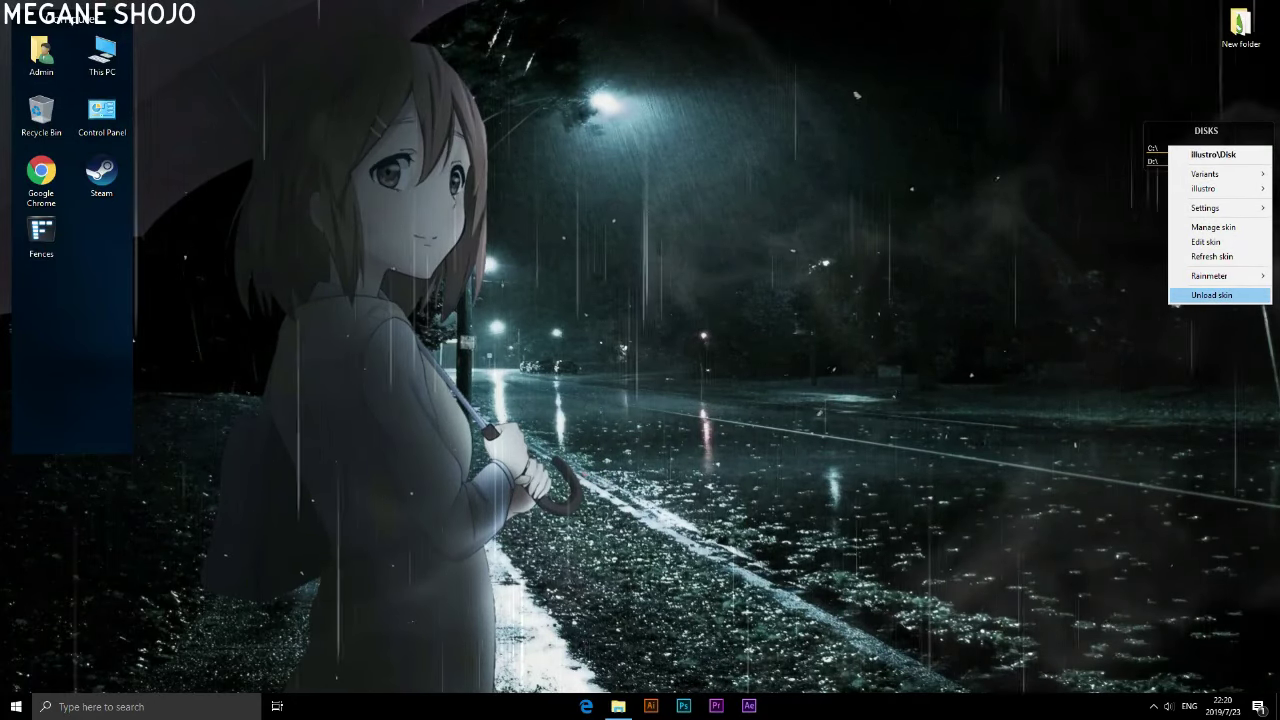
pyautogui.click(1211, 295)
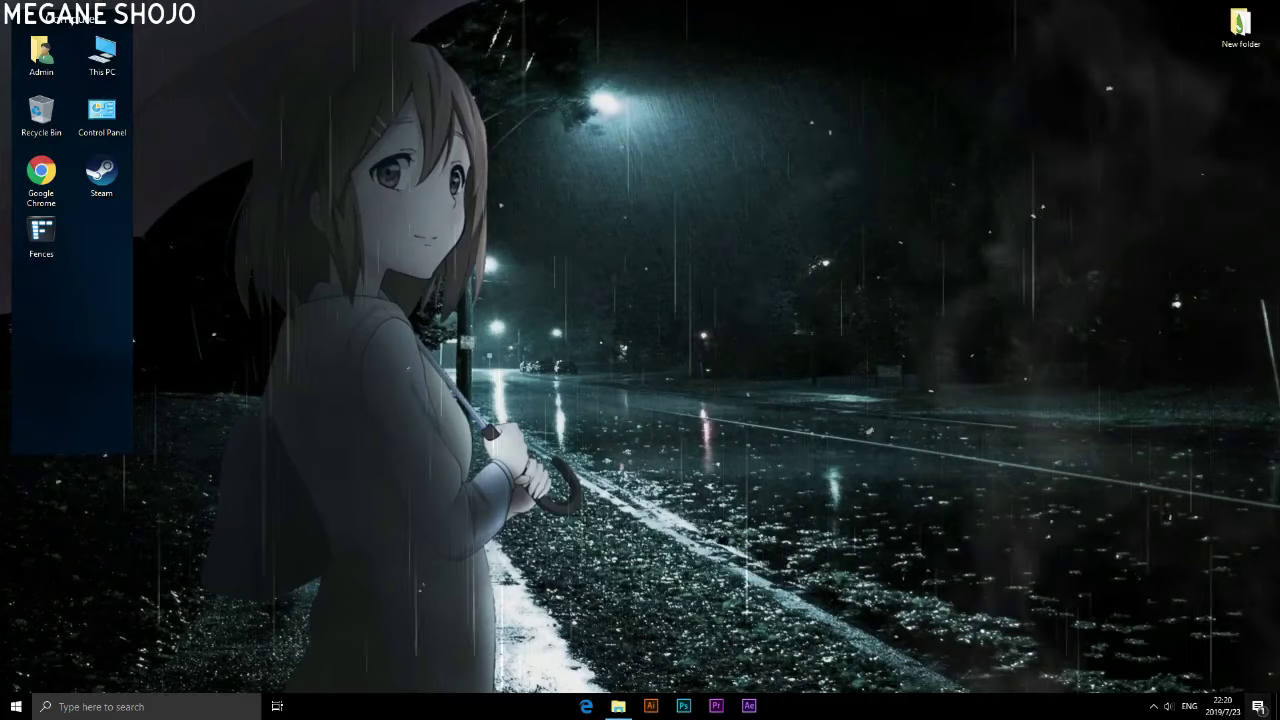
# Dismiss the Rainmeter and Windows Security notifications in the action center and close it.
pyautogui.click(1258, 707)
pyautogui.click(1256, 26)
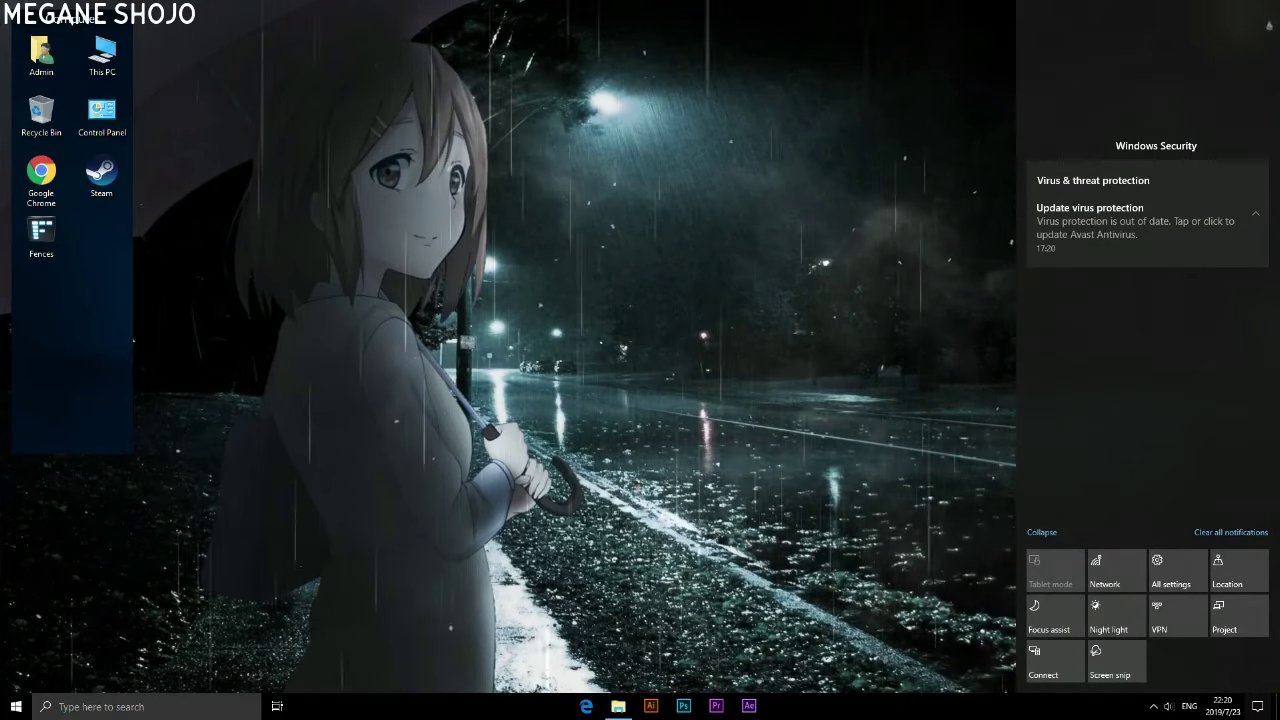
pyautogui.click(1256, 26)
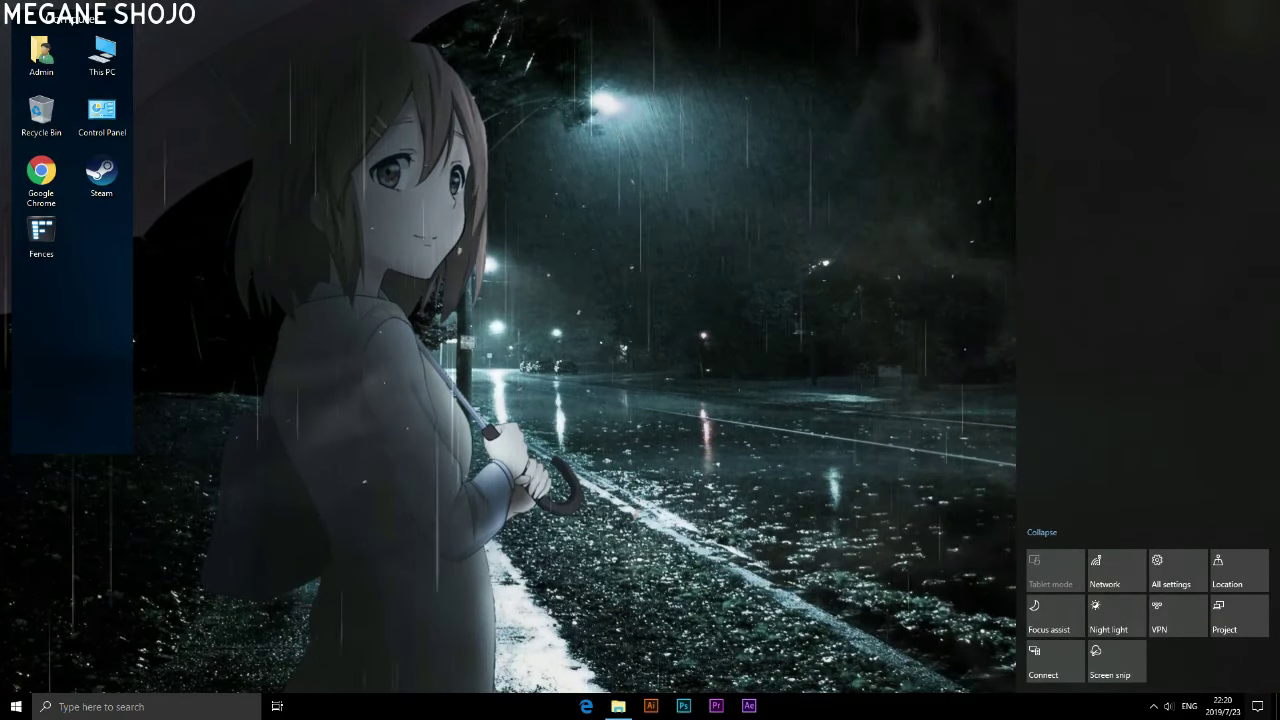
pyautogui.press('super+a')
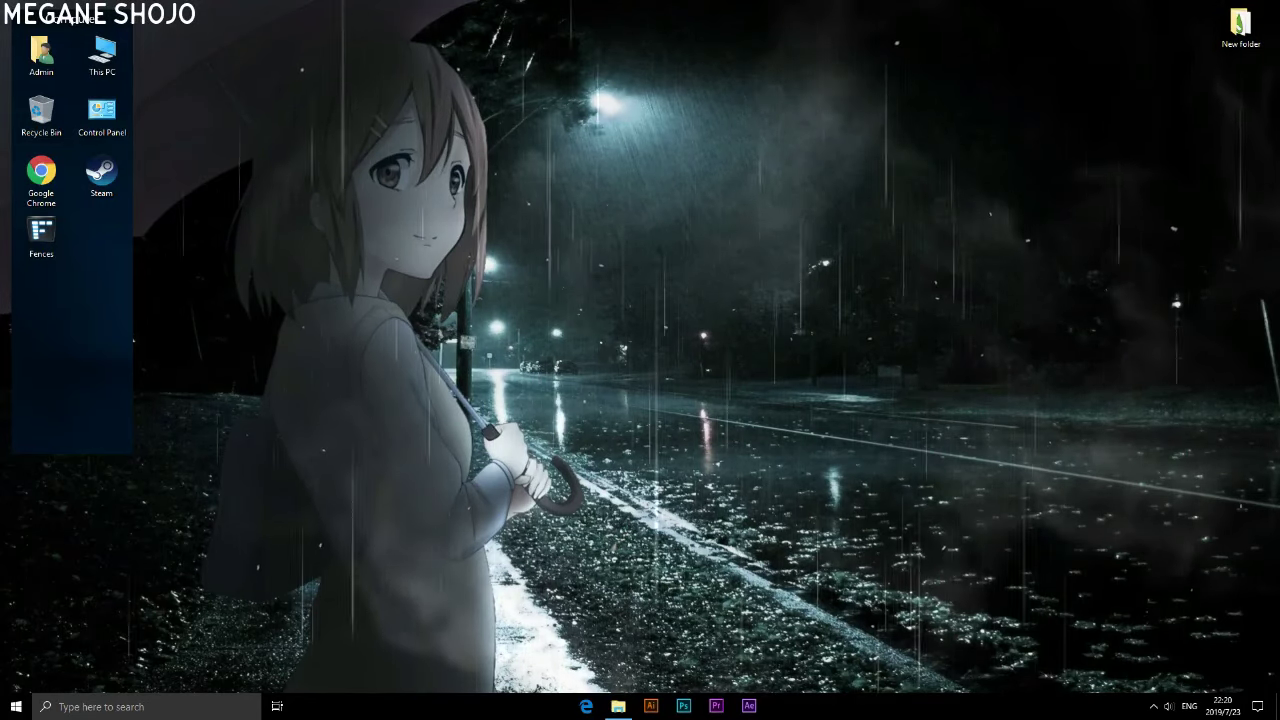
# Install the UI White 1.3f skin package from New folder and minimise the folder window.
pyautogui.doubleClick(1241, 27)
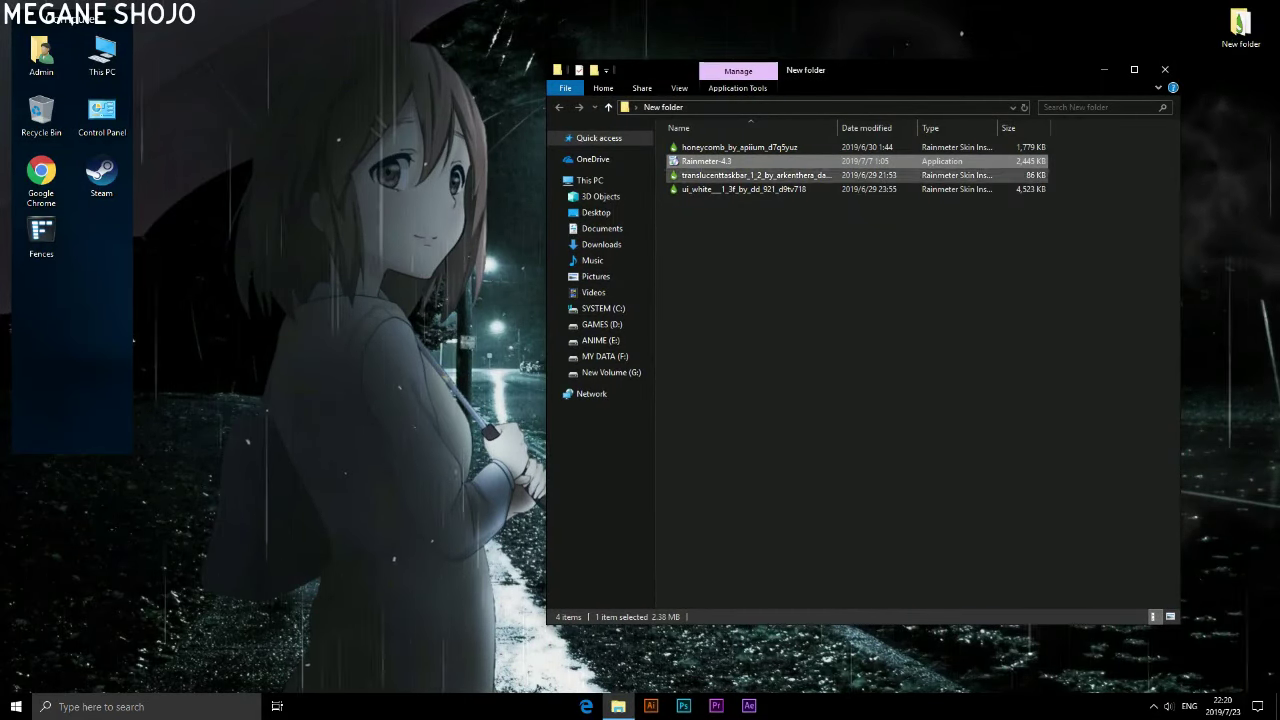
pyautogui.click(850, 360)
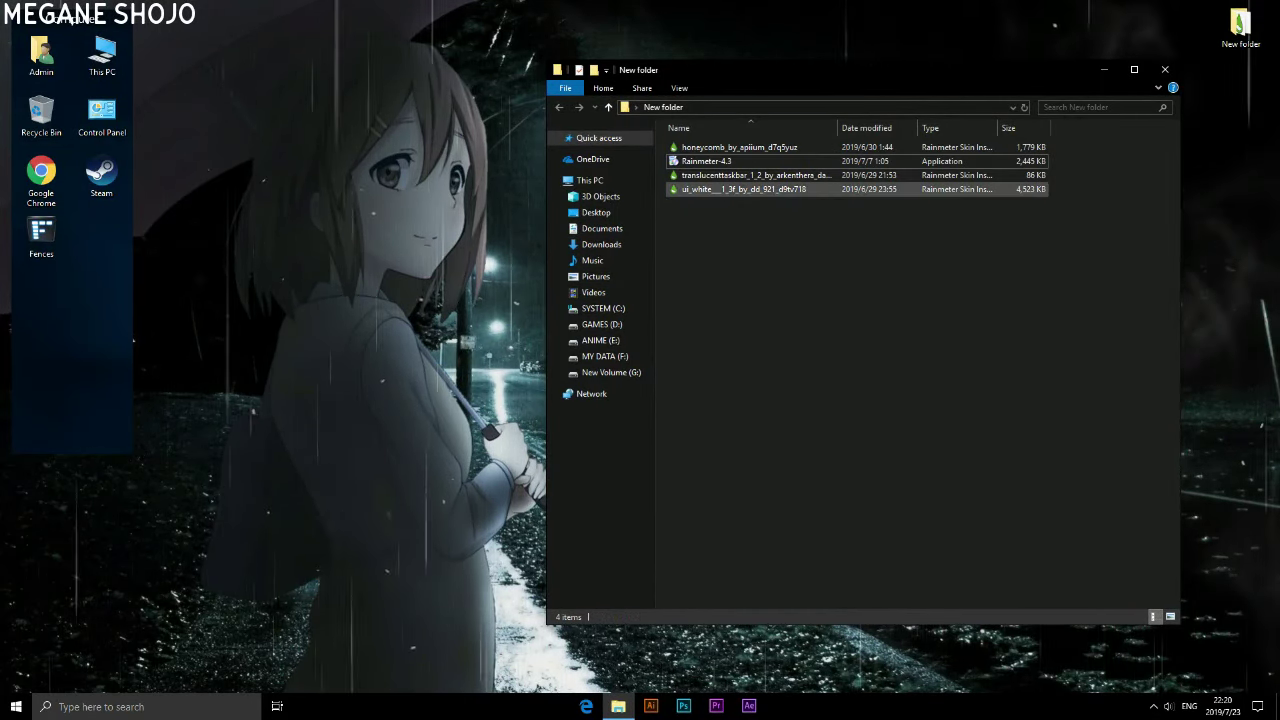
pyautogui.doubleClick(745, 189)
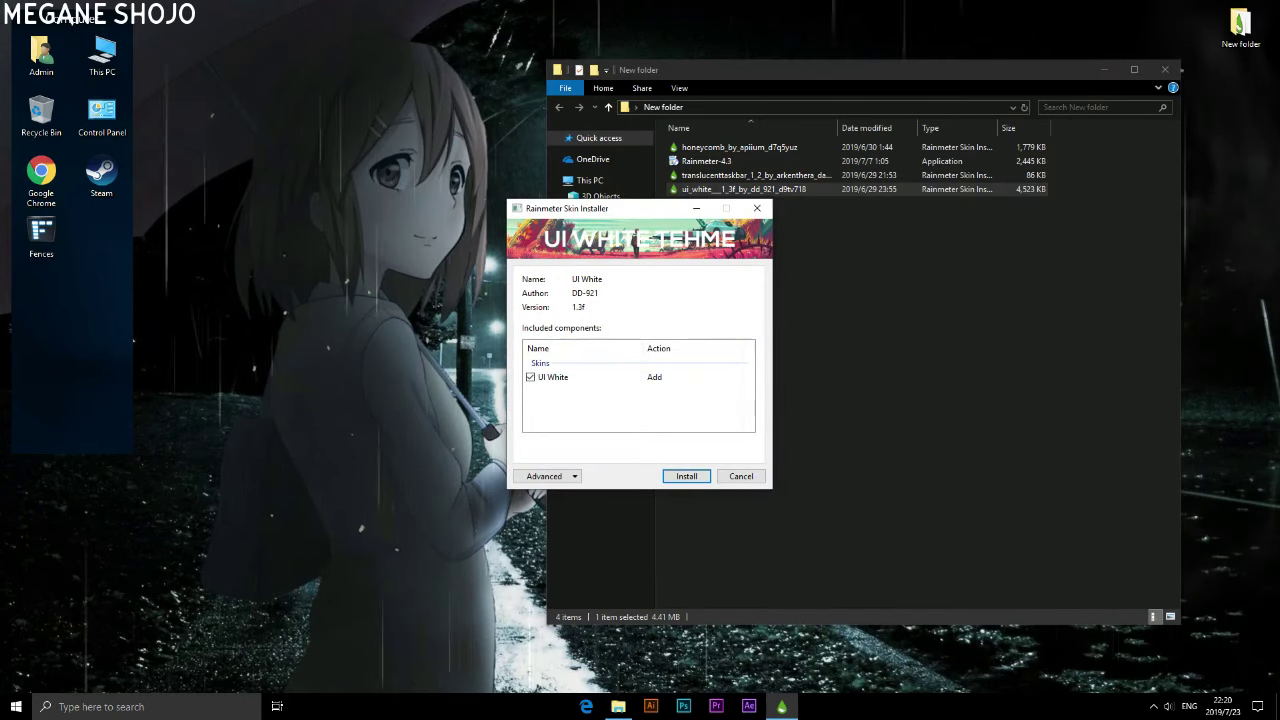
pyautogui.press('Return')
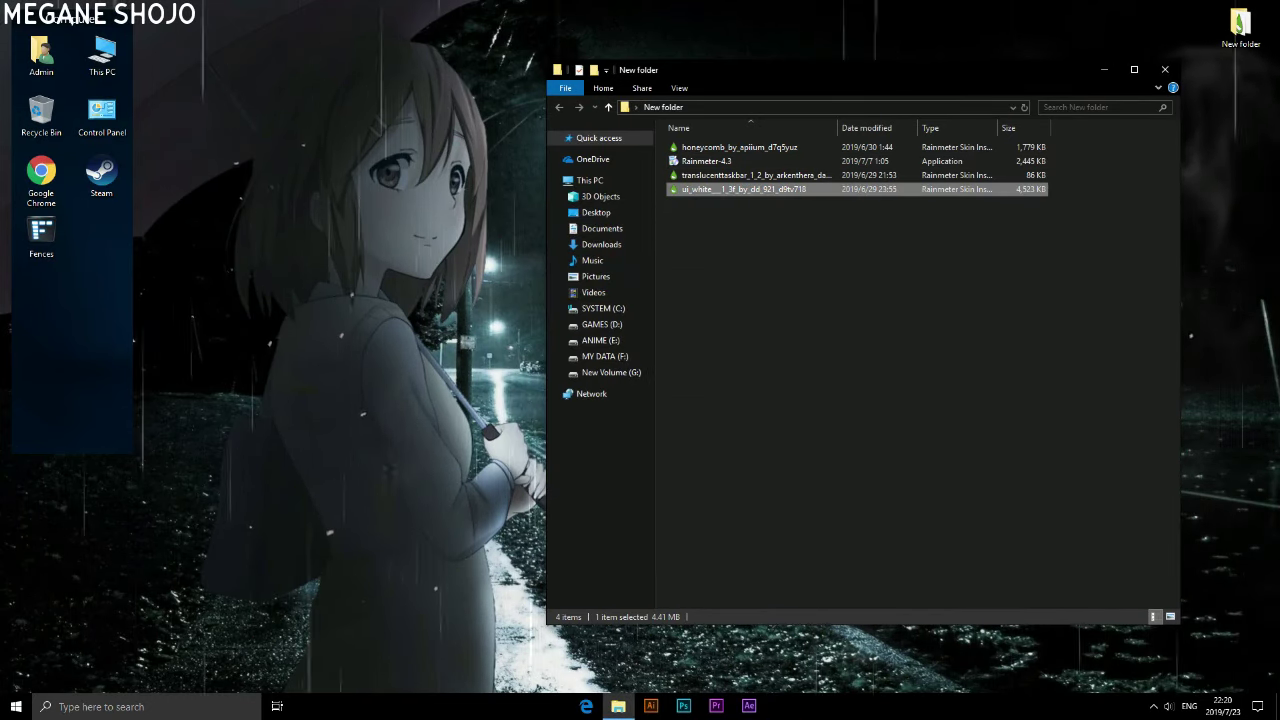
pyautogui.click(1104, 70)
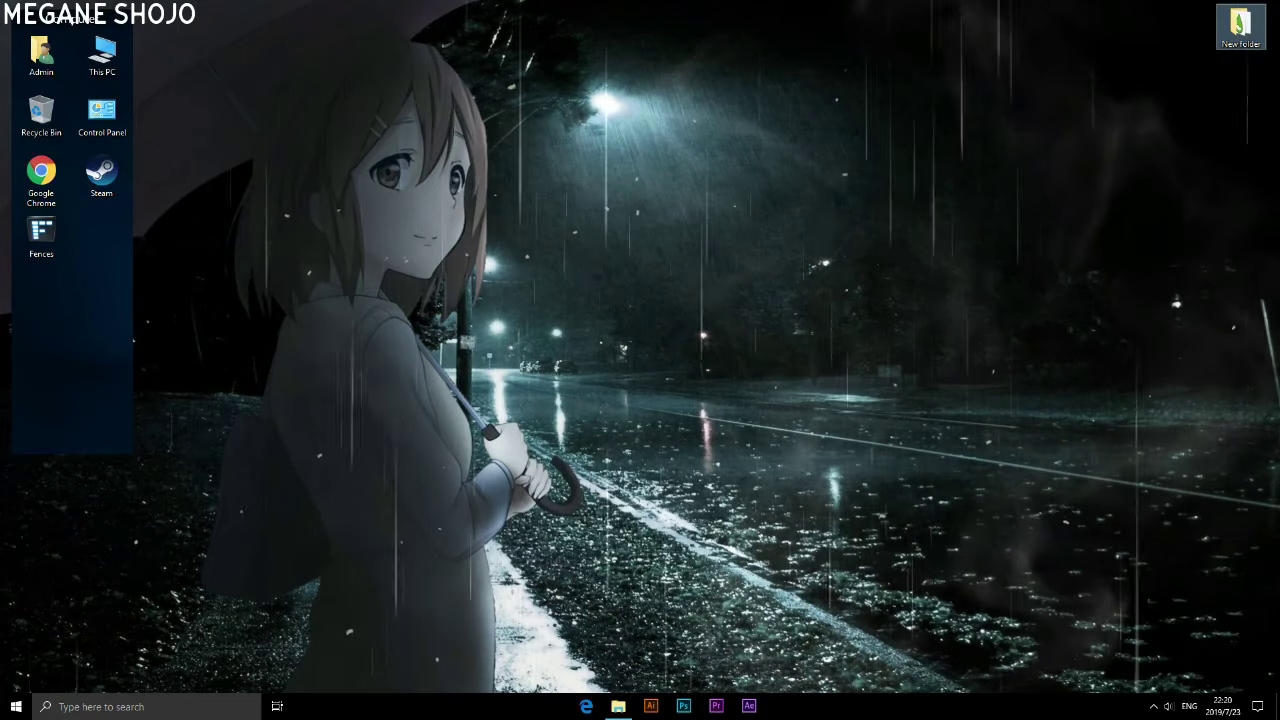
# Open the Rainmeter manager and load the Date 24h.ini skin from UI White's Date-Time folder.
pyautogui.click(1153, 706)
pyautogui.click(1140, 680)
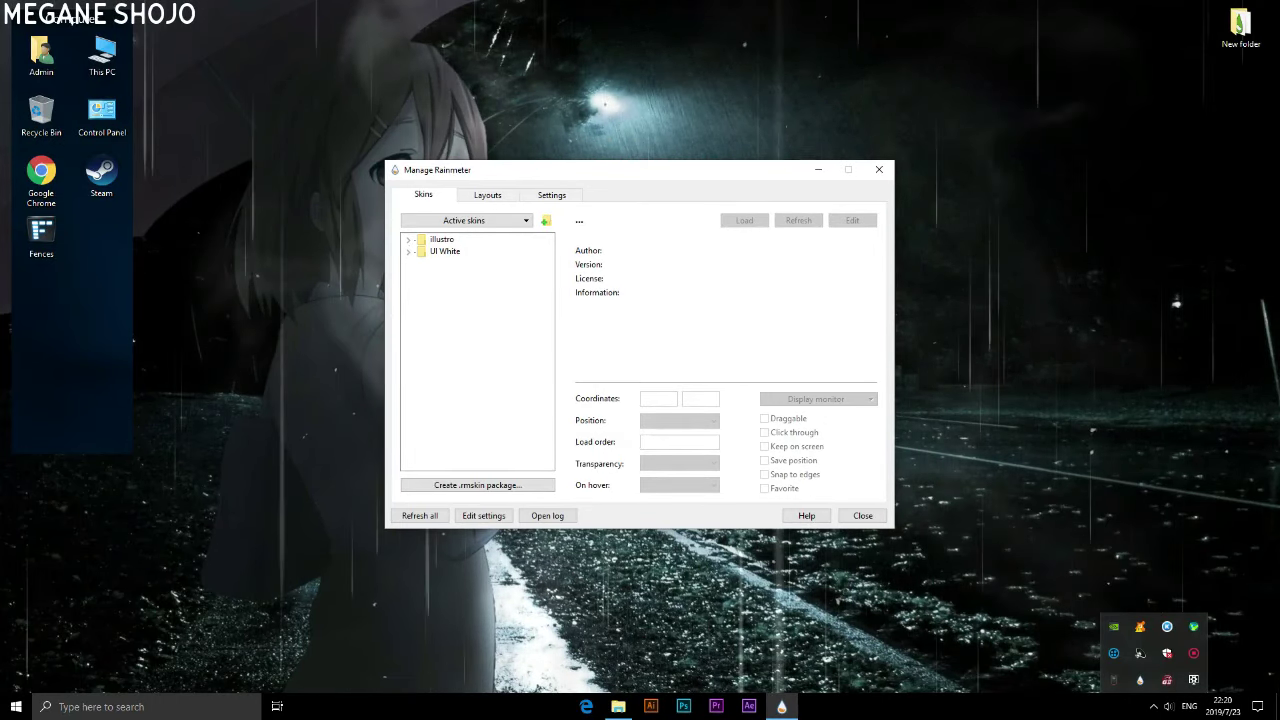
pyautogui.click(408, 252)
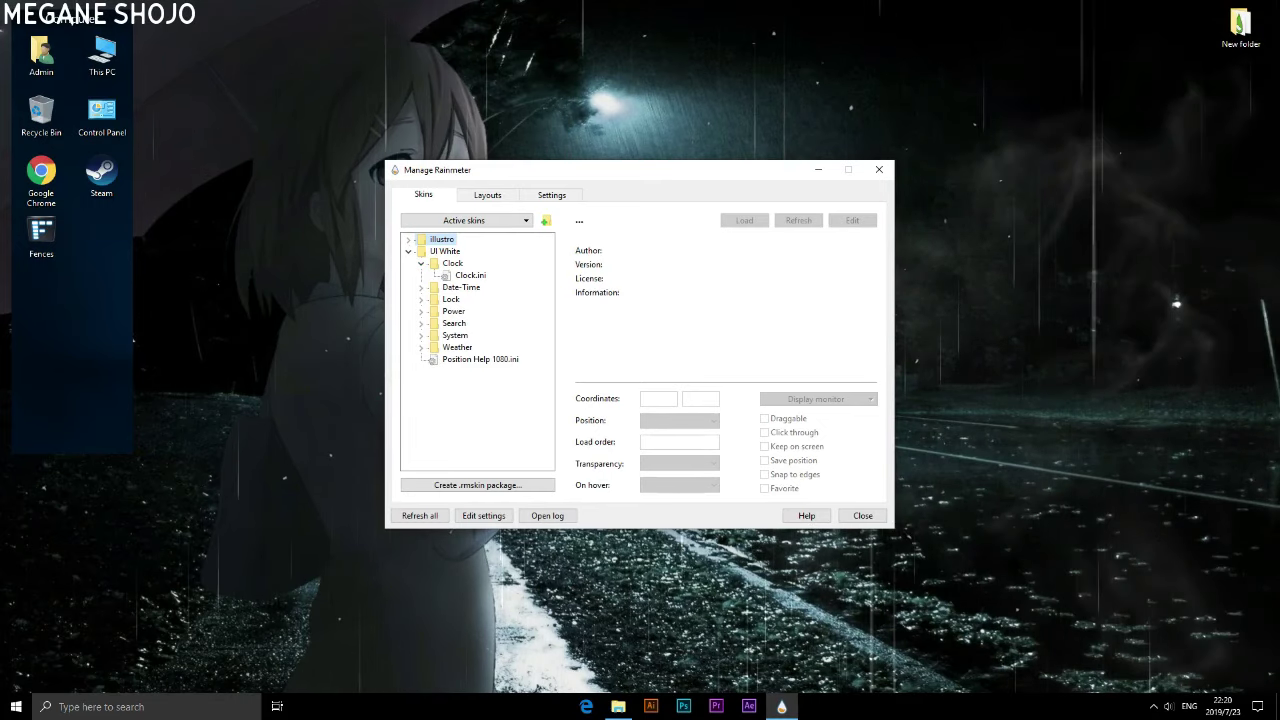
pyautogui.click(421, 288)
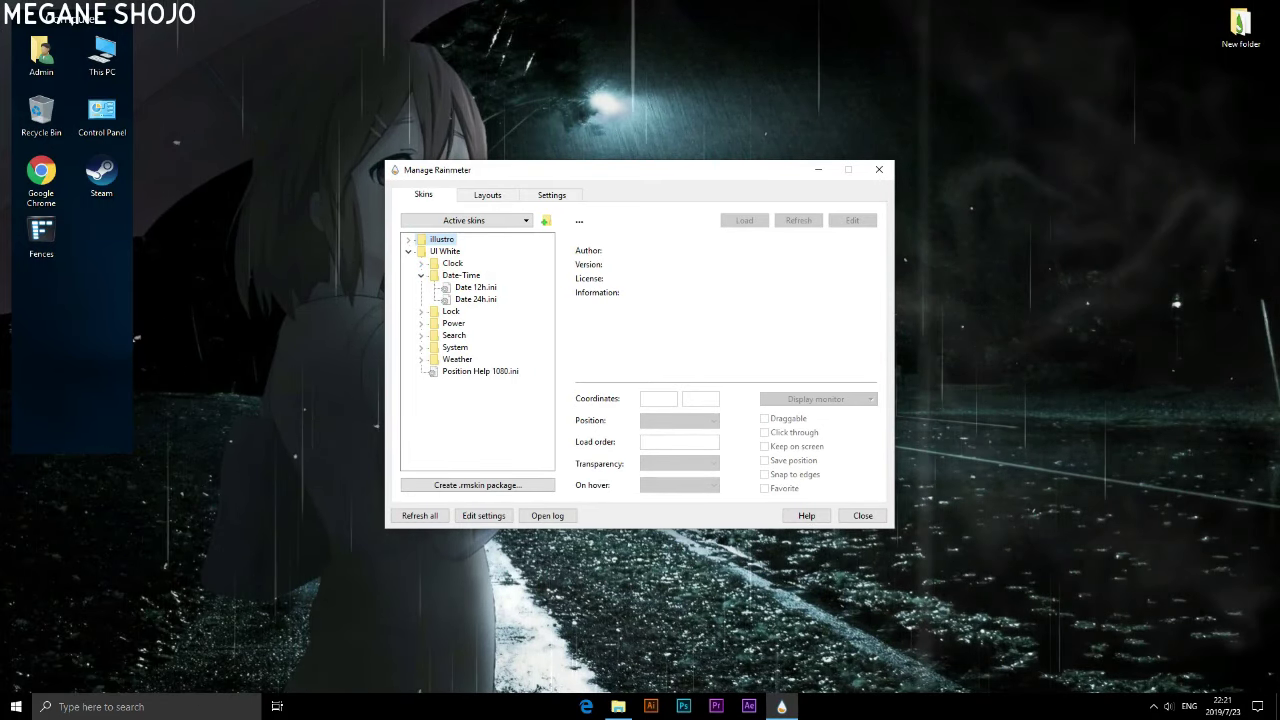
pyautogui.doubleClick(476, 299)
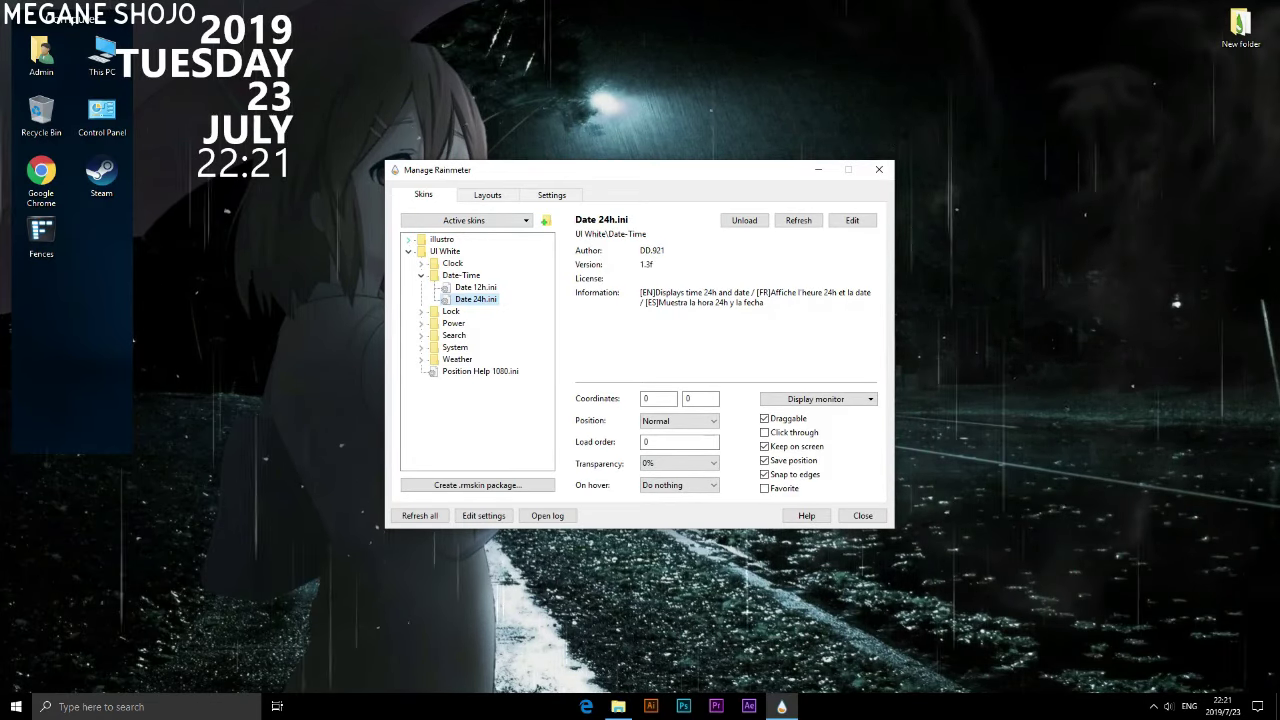
# Move the date and time skin to the desktop's right side at about 1442, 270 and minimise the manager.
pyautogui.moveTo(280, 68); pyautogui.dragTo(1141, 224)
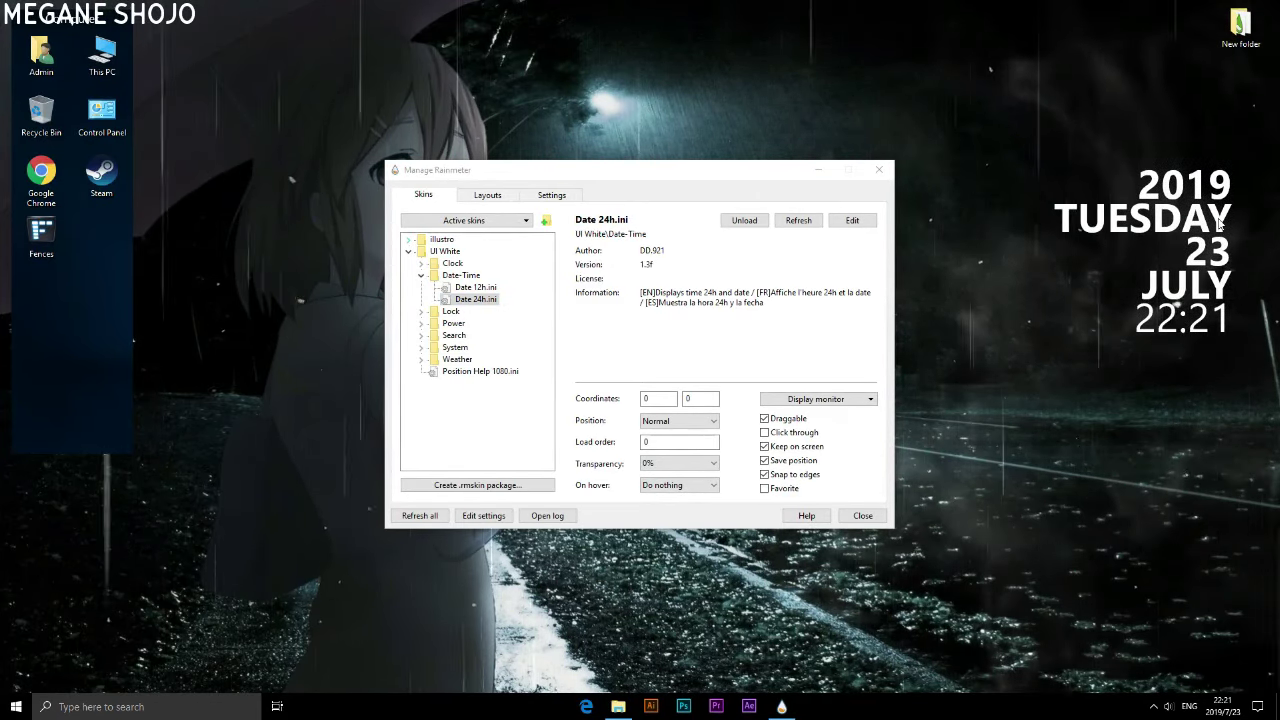
pyautogui.moveTo(1219, 224); pyautogui.dragTo(1243, 247)
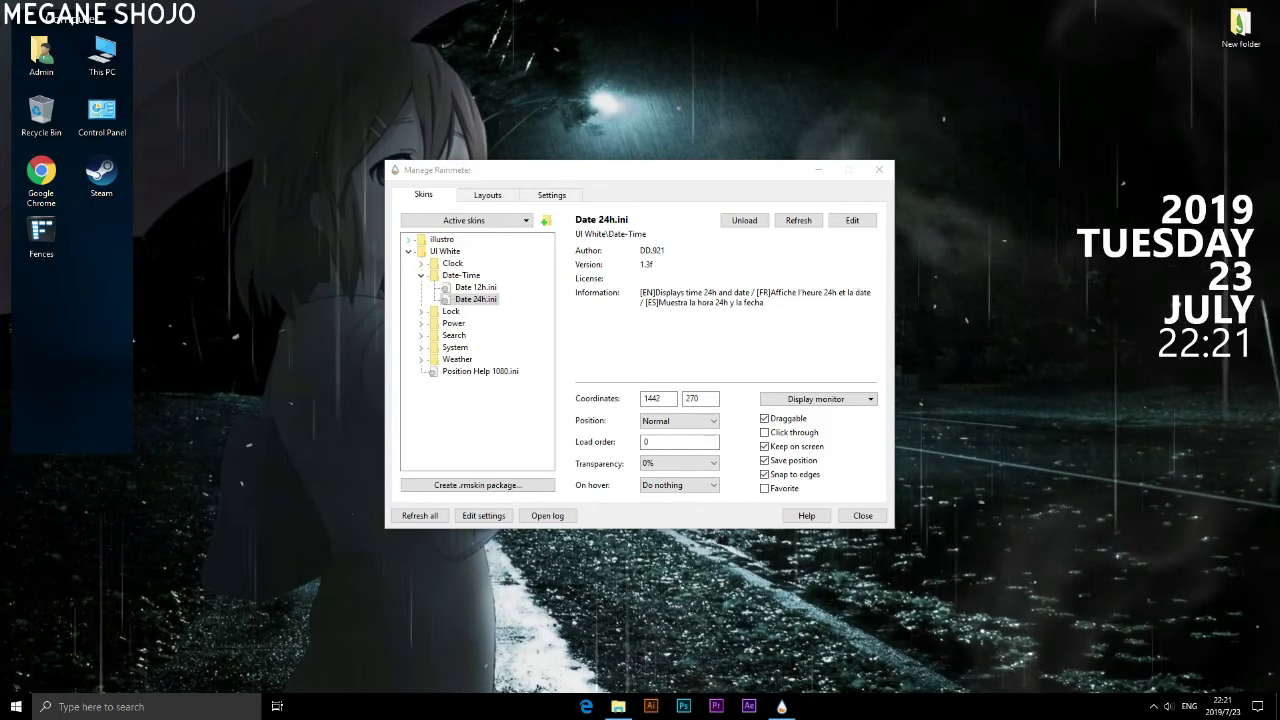
pyautogui.click(818, 170)
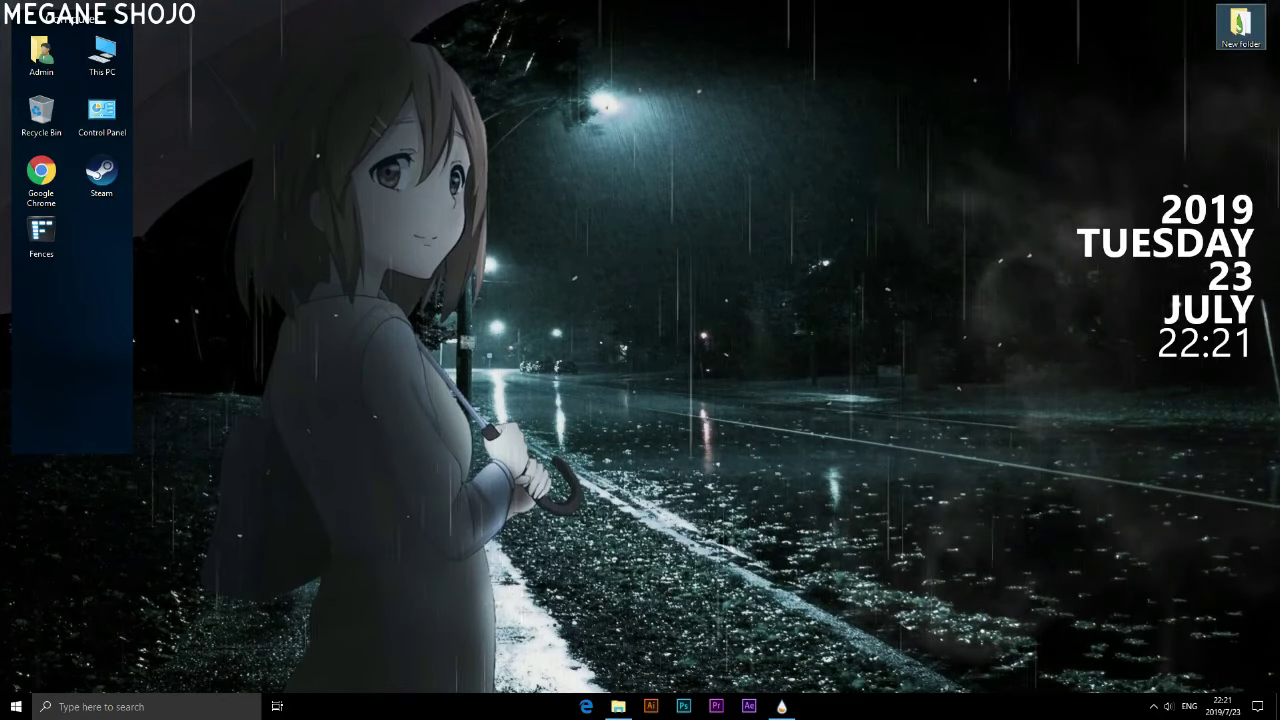
# Install the Honeycomb 4.4.2 skin package from New folder and minimise the folder window.
pyautogui.doubleClick(1240, 28)
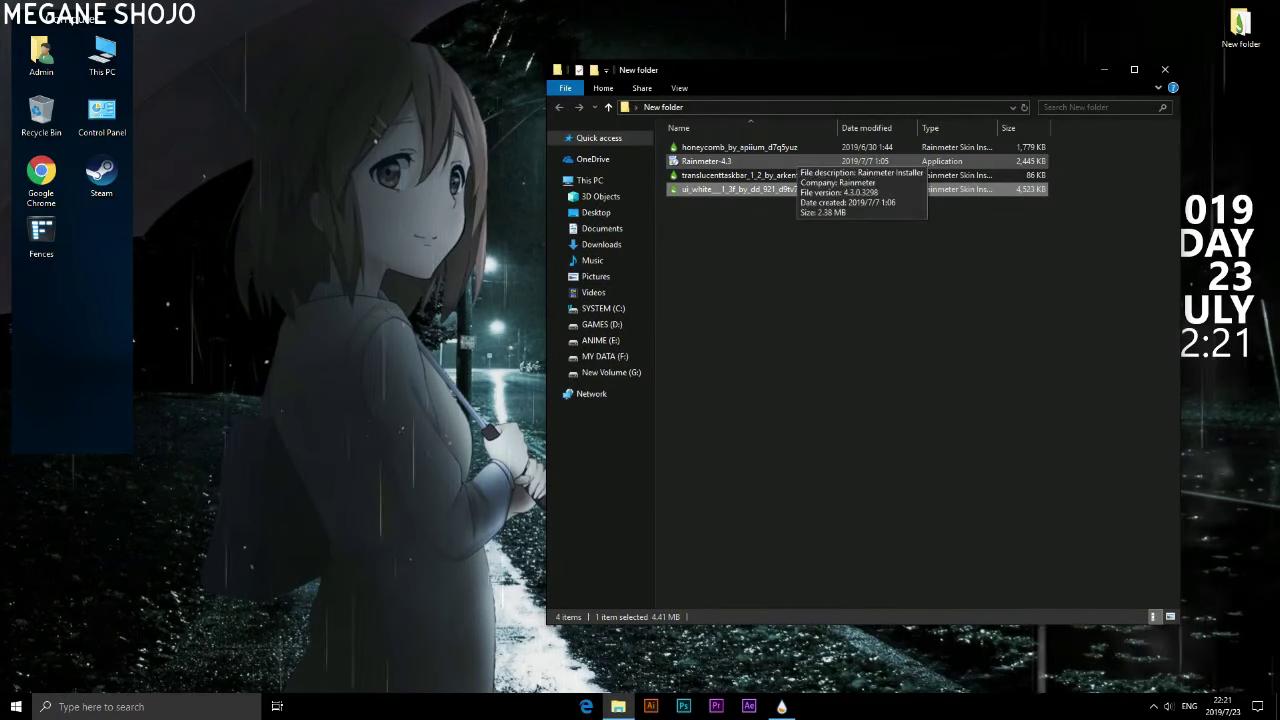
pyautogui.doubleClick(760, 147)
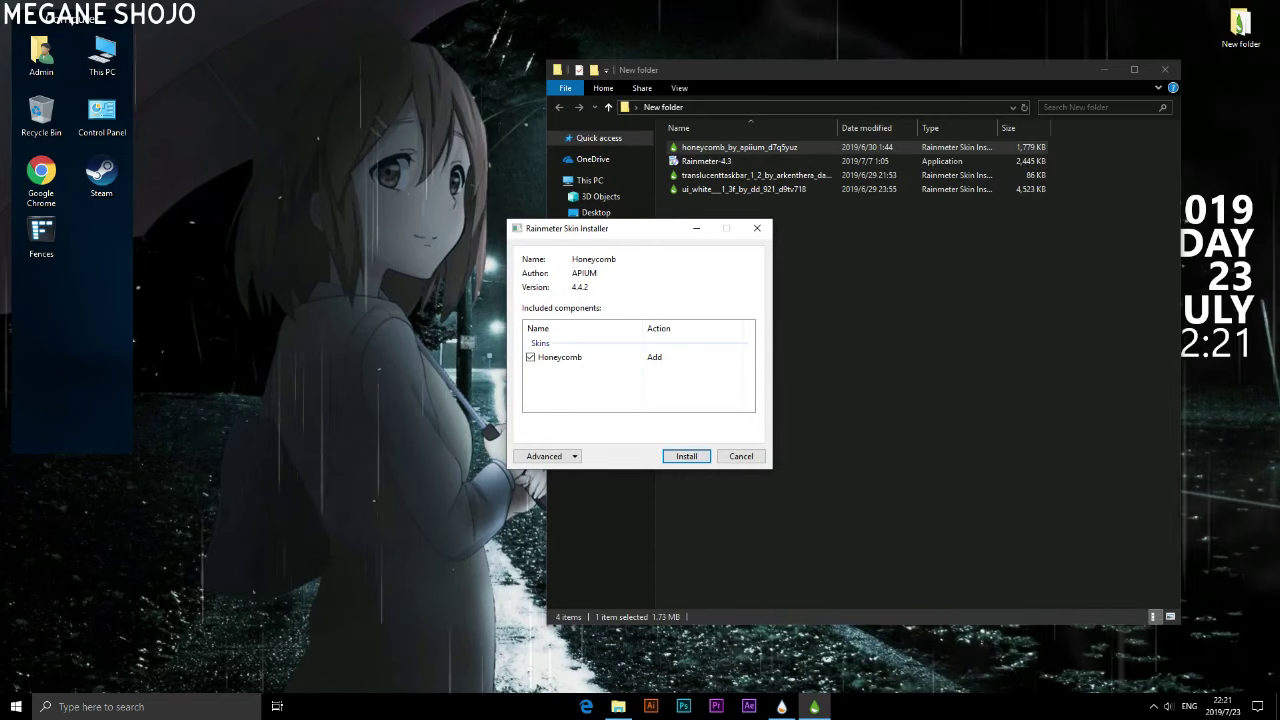
pyautogui.press('Return')
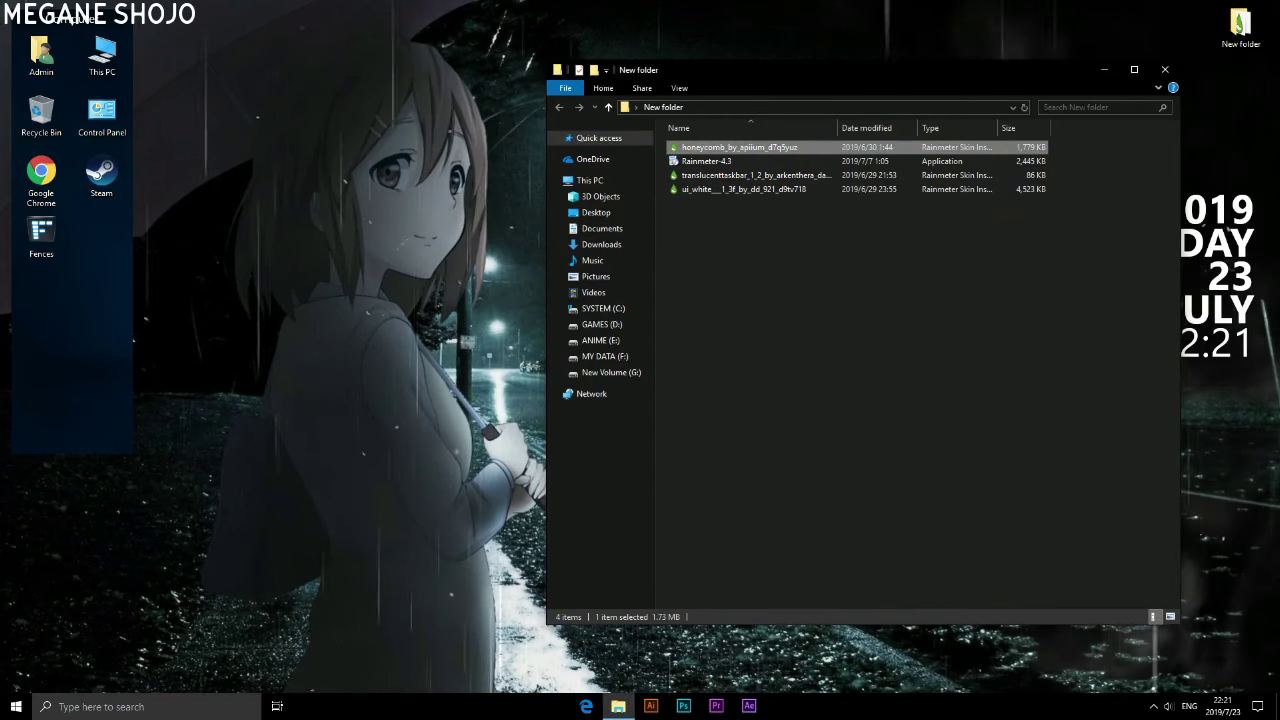
pyautogui.click(1104, 70)
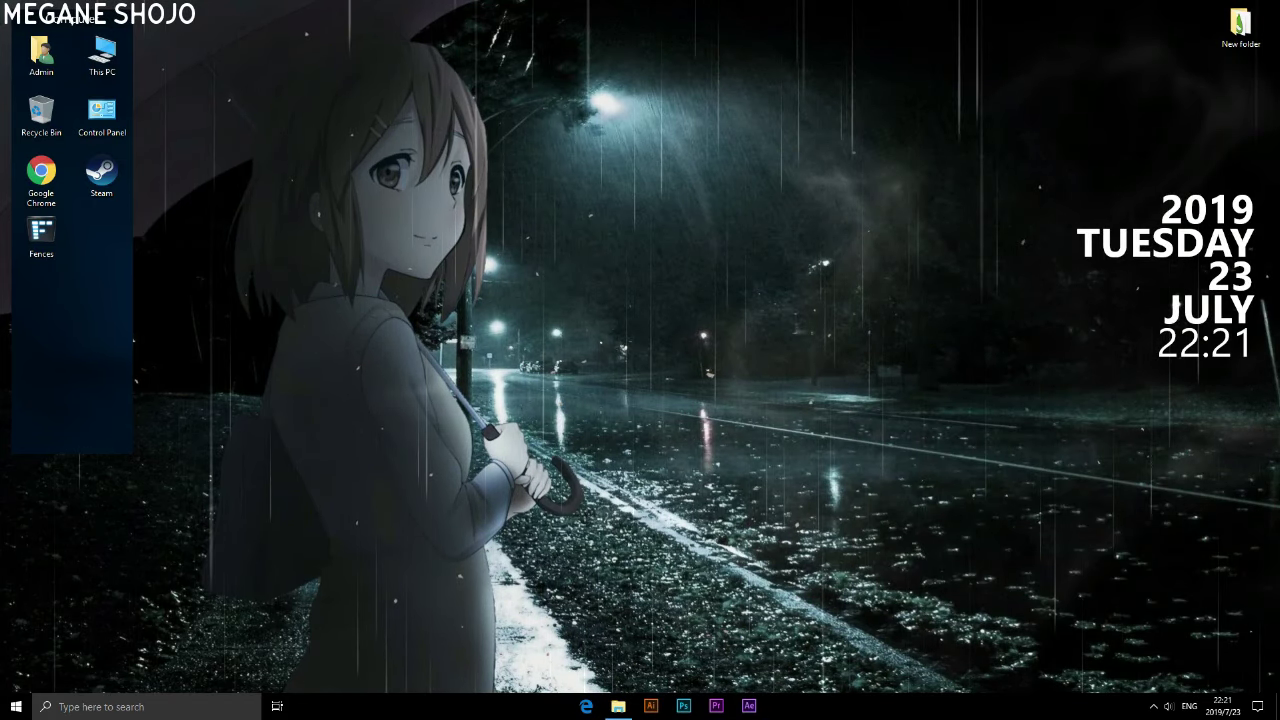
# Open the Rainmeter manager, move its window toward the desktop's lower left, collapse illustro and expand the Honeycomb skin folder.
pyautogui.click(1153, 706)
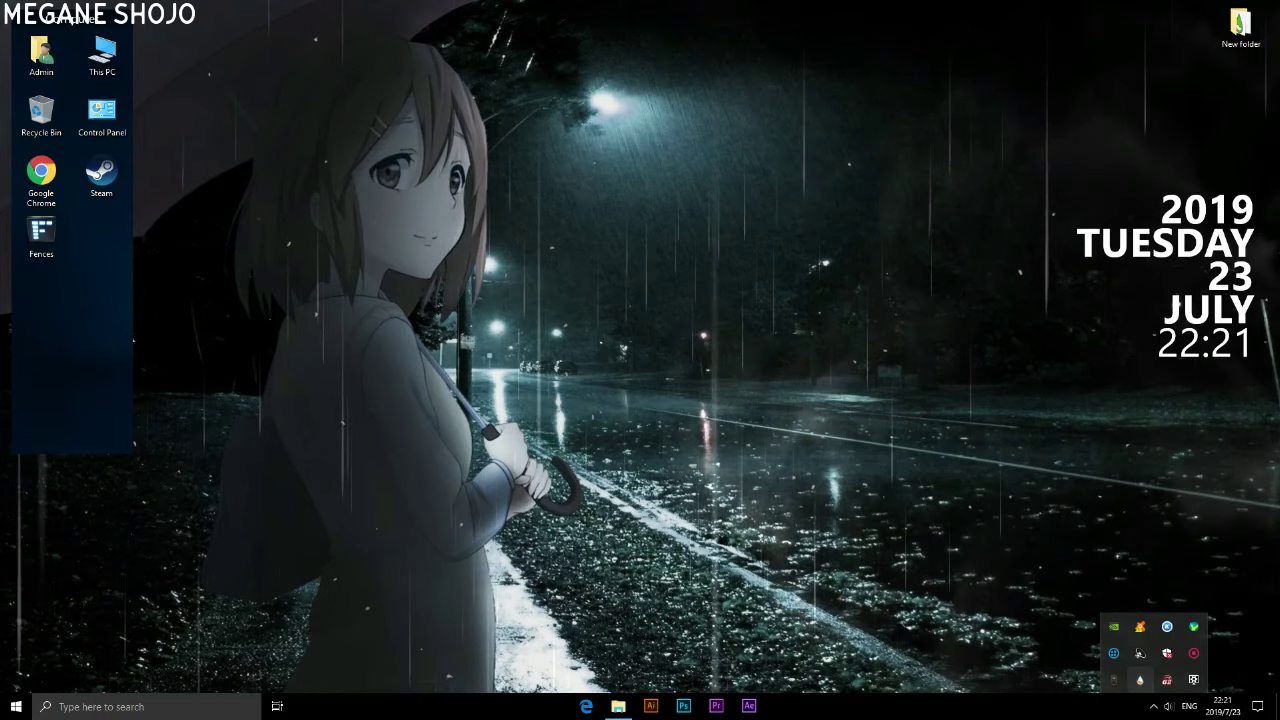
pyautogui.click(1140, 680)
pyautogui.moveTo(638, 175); pyautogui.dragTo(410, 226)
pyautogui.click(178, 301)
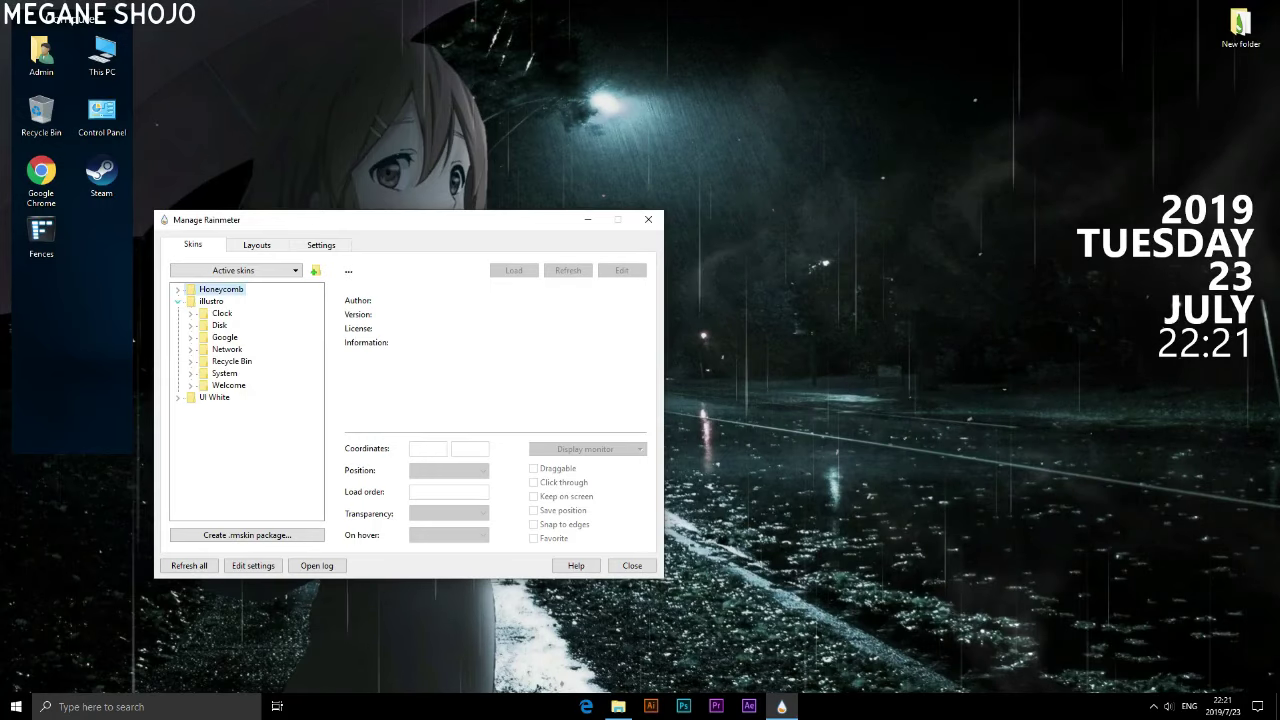
pyautogui.moveTo(249, 218); pyautogui.dragTo(197, 271)
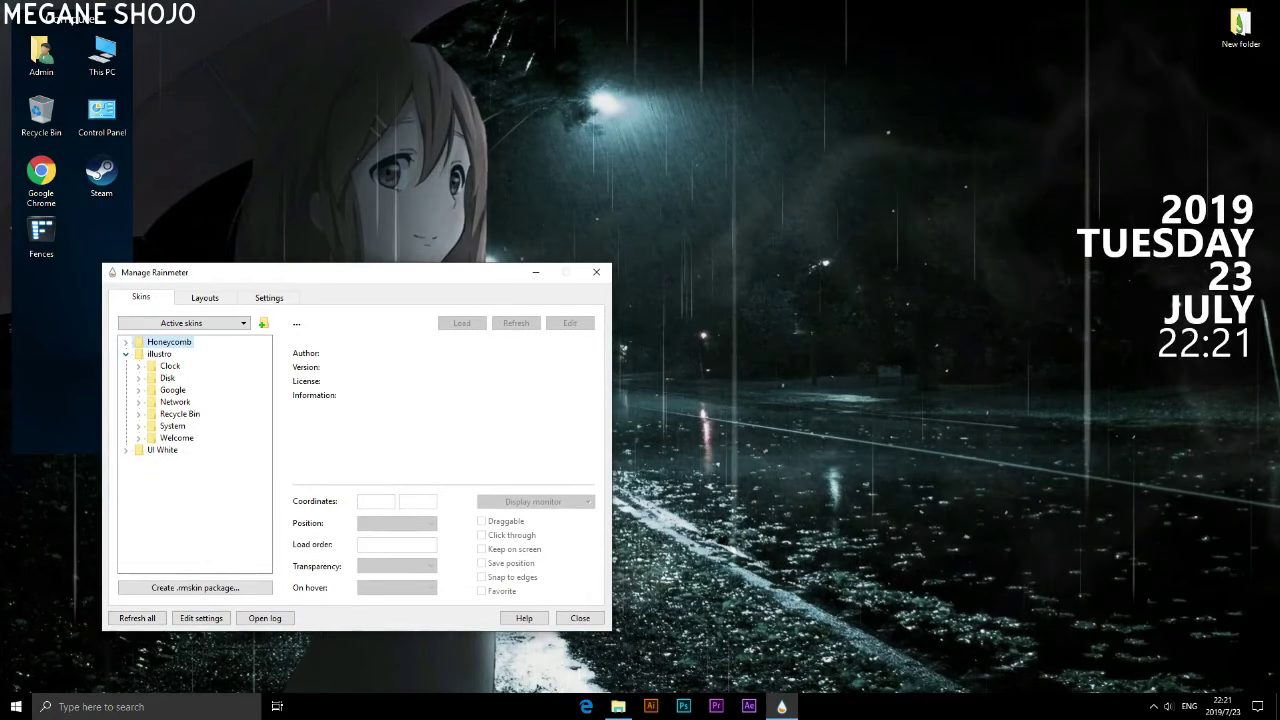
pyautogui.click(126, 354)
pyautogui.click(126, 342)
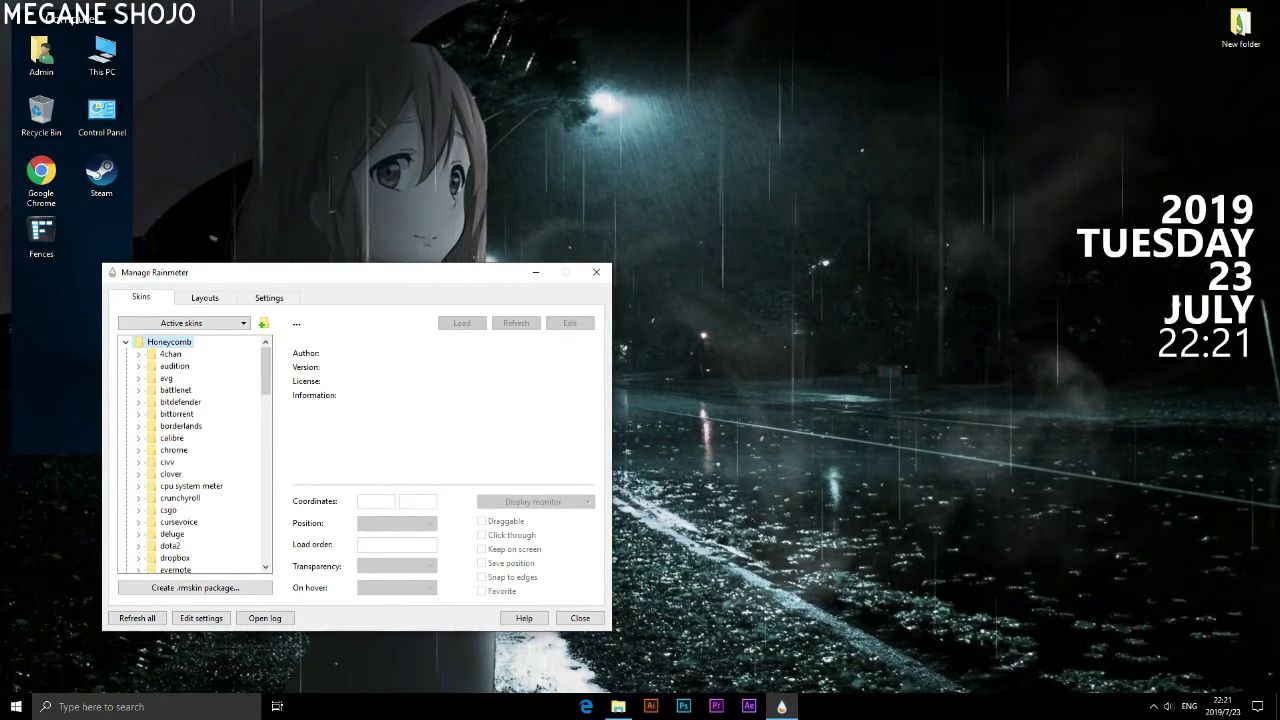
# Load Honeycomb's chrome.ini skin, place its icon at about 945, 284 and collapse the chrome folder.
pyautogui.scroll(-1, 139, 354)
pyautogui.scroll(-1, 190, 450)
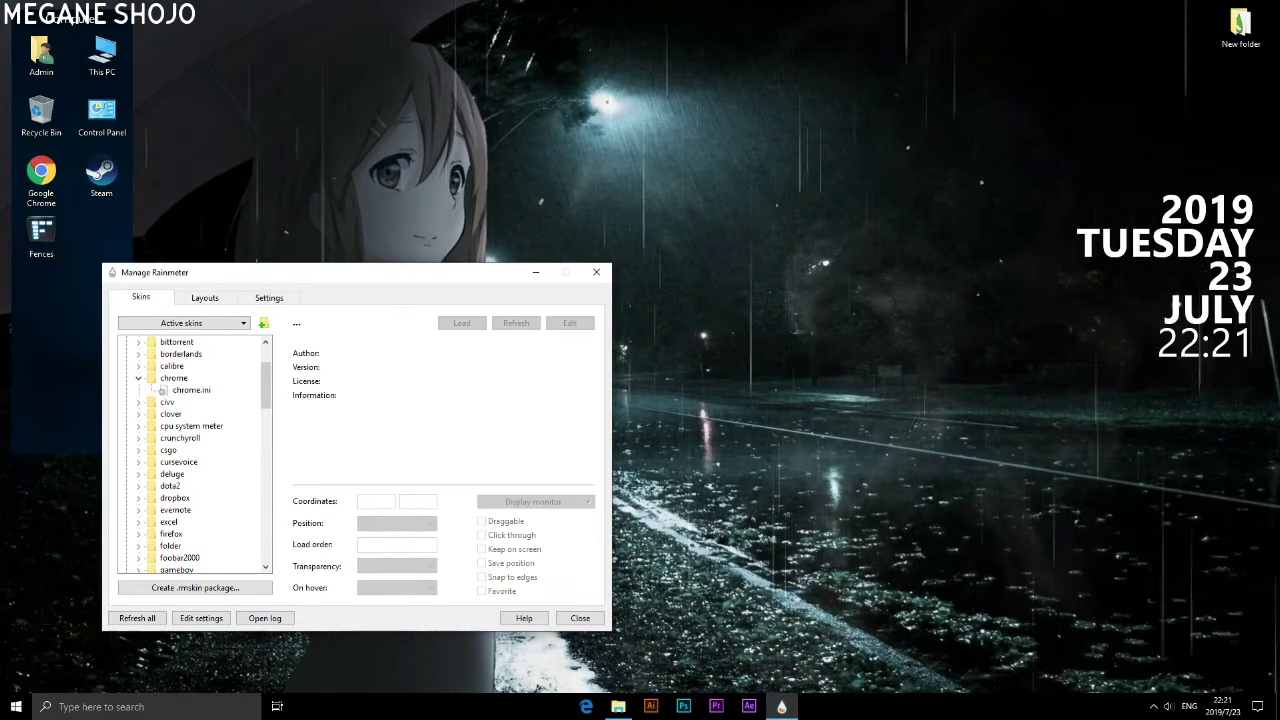
pyautogui.doubleClick(191, 390)
pyautogui.moveTo(20, 30); pyautogui.dragTo(643, 217)
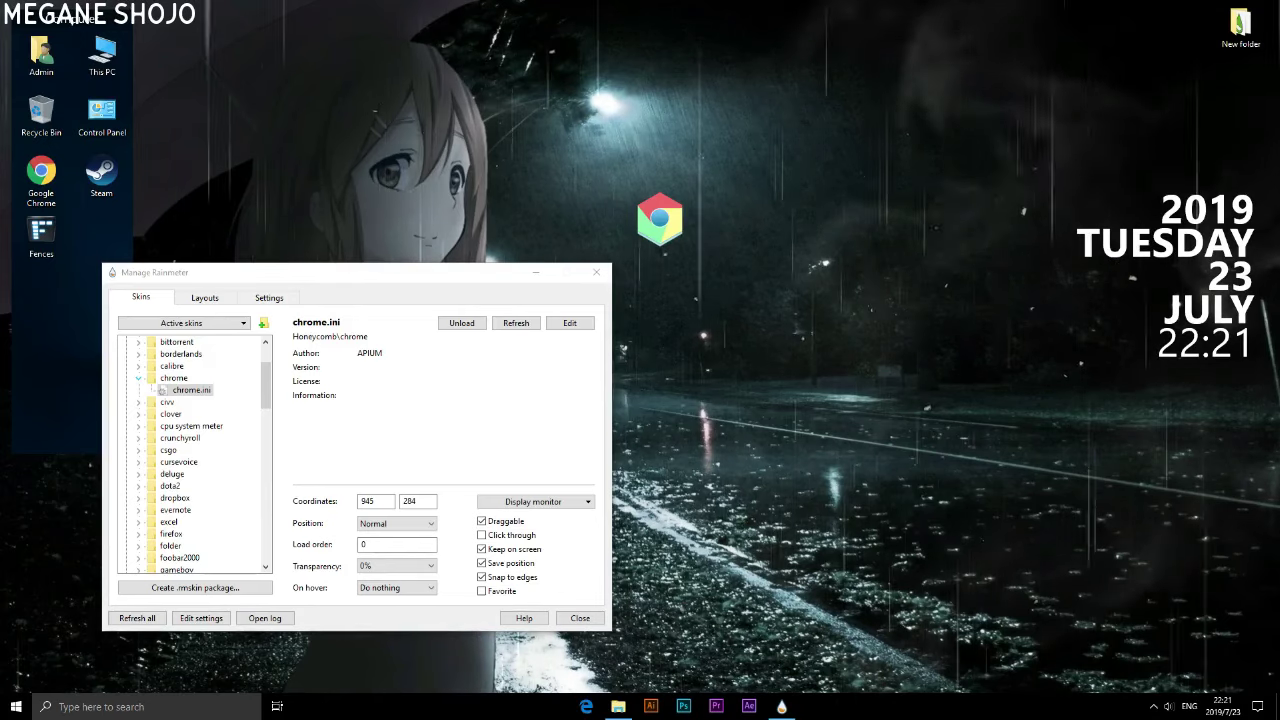
pyautogui.click(138, 378)
# Load Honeycomb's excel.ini skin, place its icon at about 1028, 485 and collapse the excel folder.
pyautogui.scroll(-1, 190, 450)
pyautogui.scroll(-1, 190, 450)
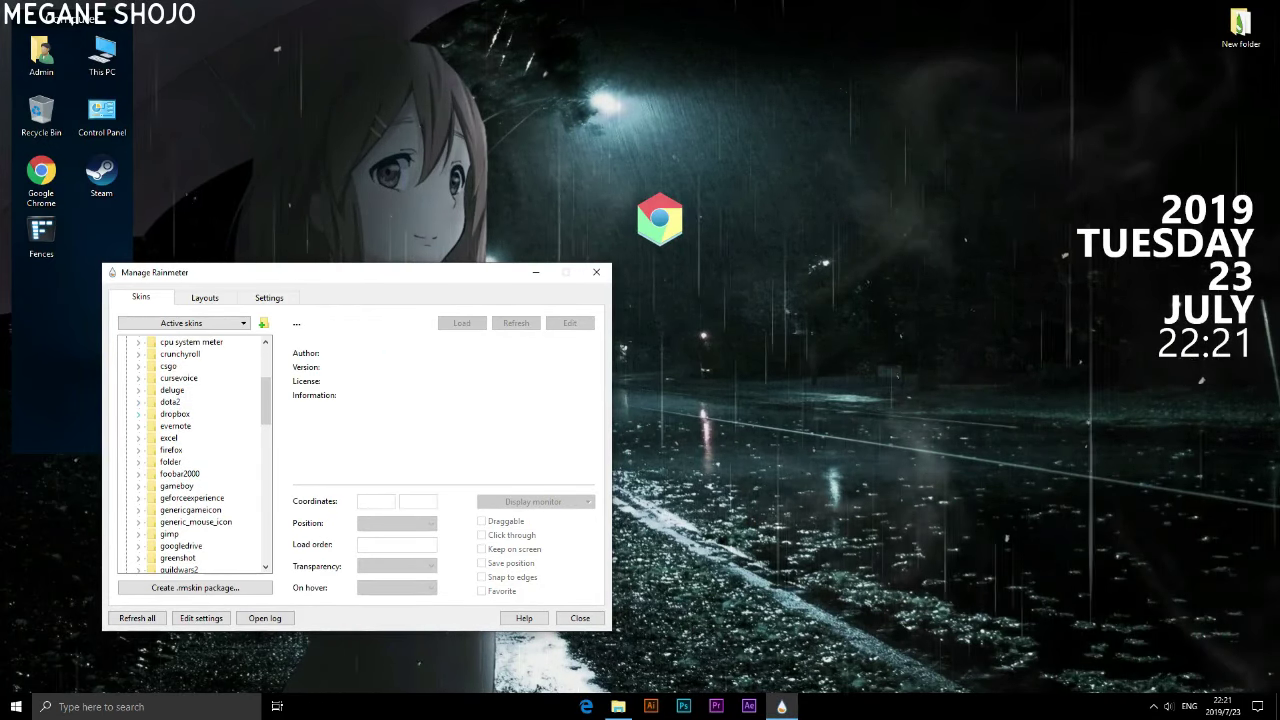
pyautogui.doubleClick(186, 450)
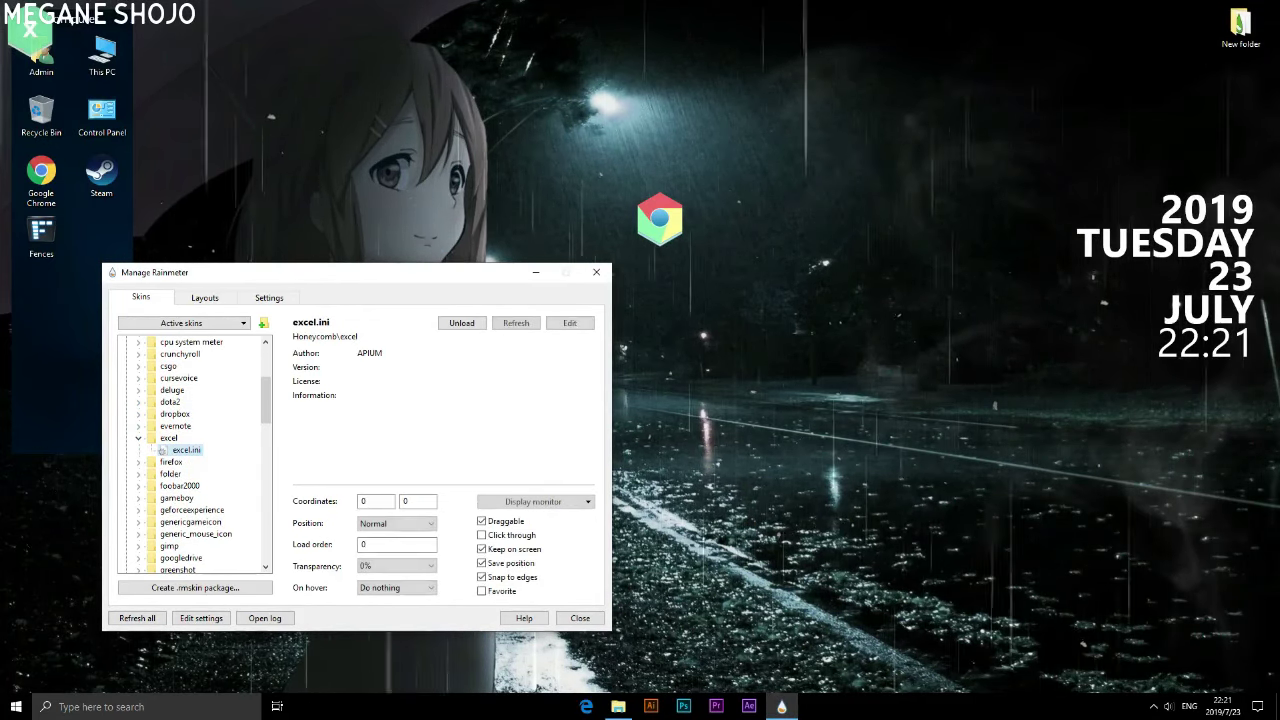
pyautogui.moveTo(32, 30); pyautogui.dragTo(597, 295)
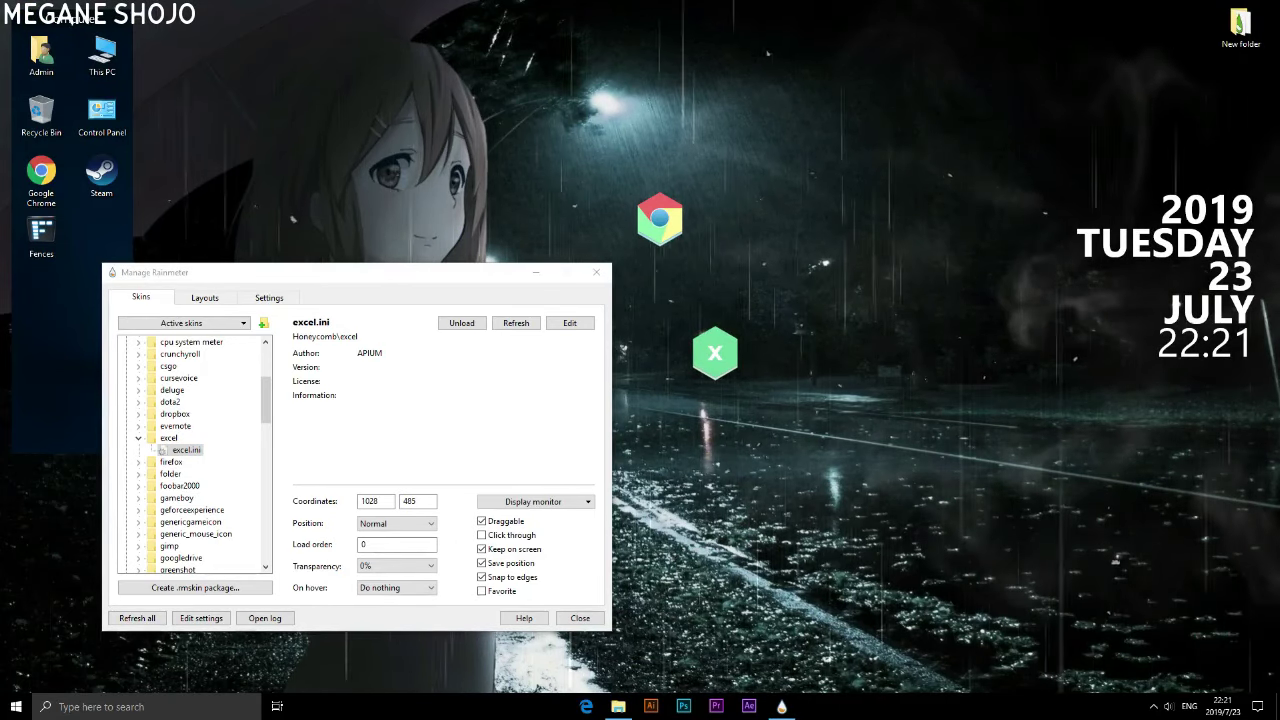
pyautogui.click(138, 438)
# Load Honeycomb's photoshop.ini skin and place its icon between the Chrome and Excel icons at about 999, 374.
pyautogui.scroll(-2, 180, 448)
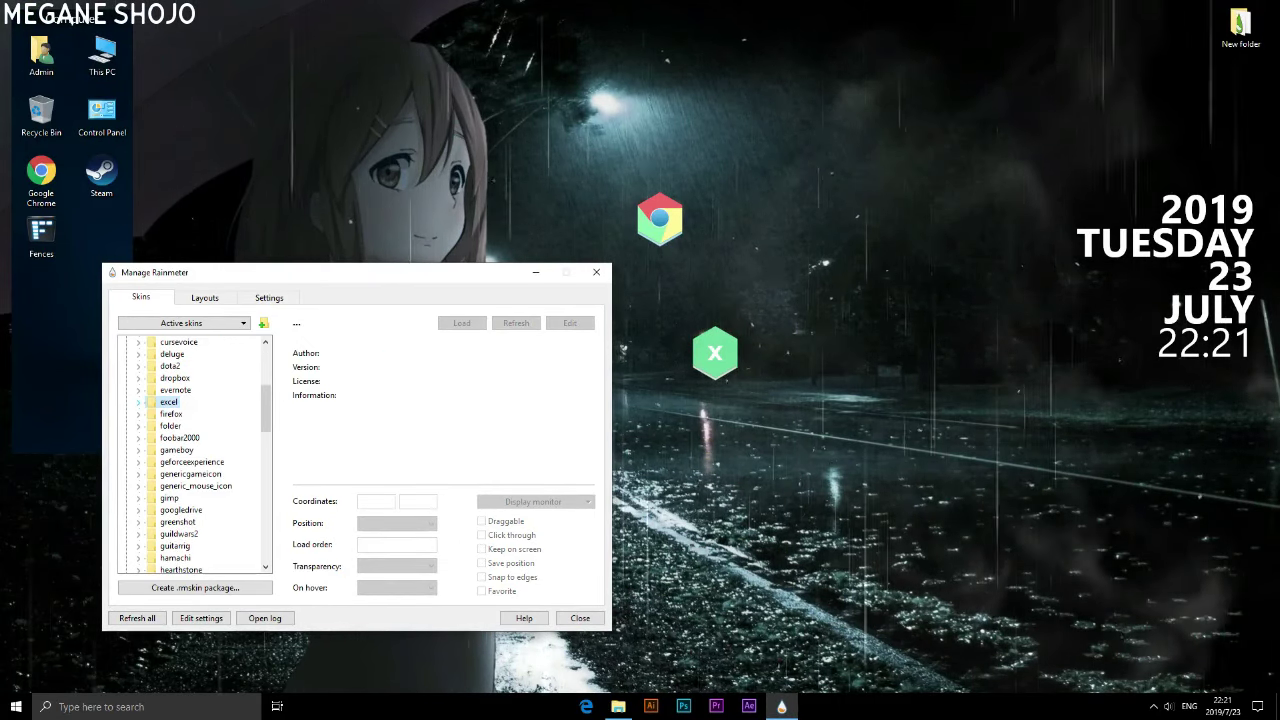
pyautogui.scroll(-1, 190, 455)
pyautogui.scroll(-2, 190, 455)
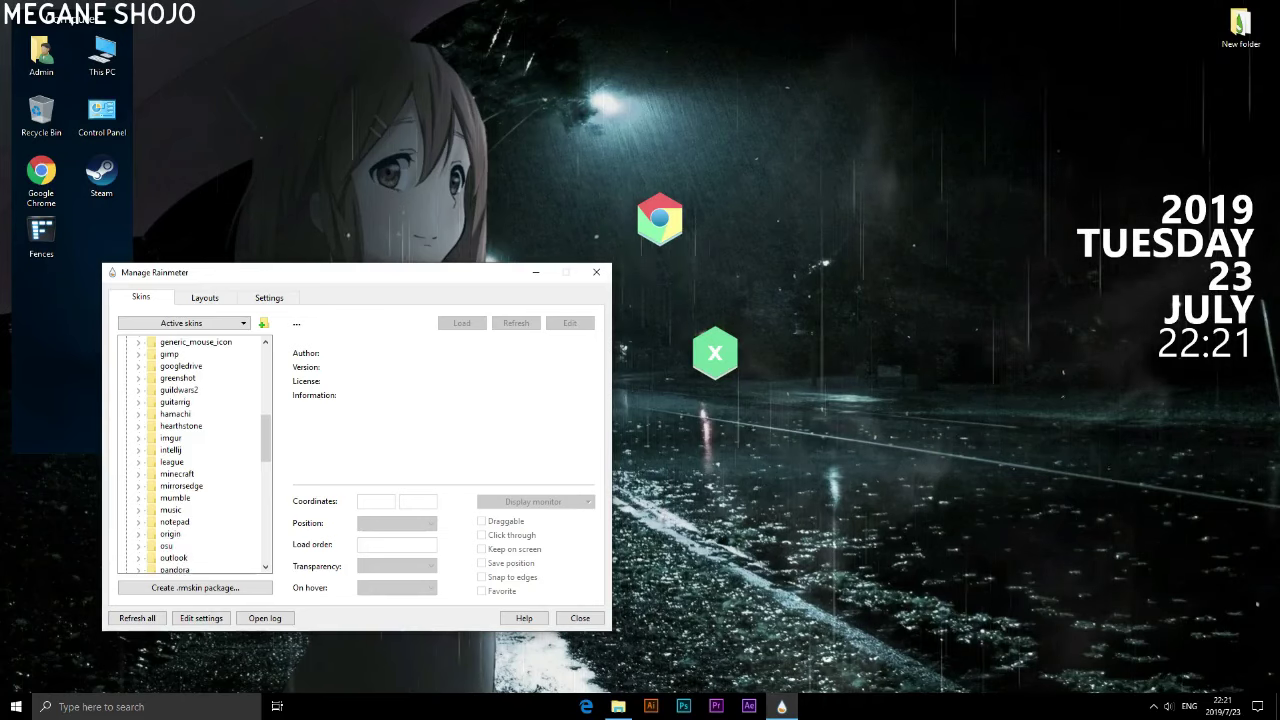
pyautogui.scroll(-1, 190, 455)
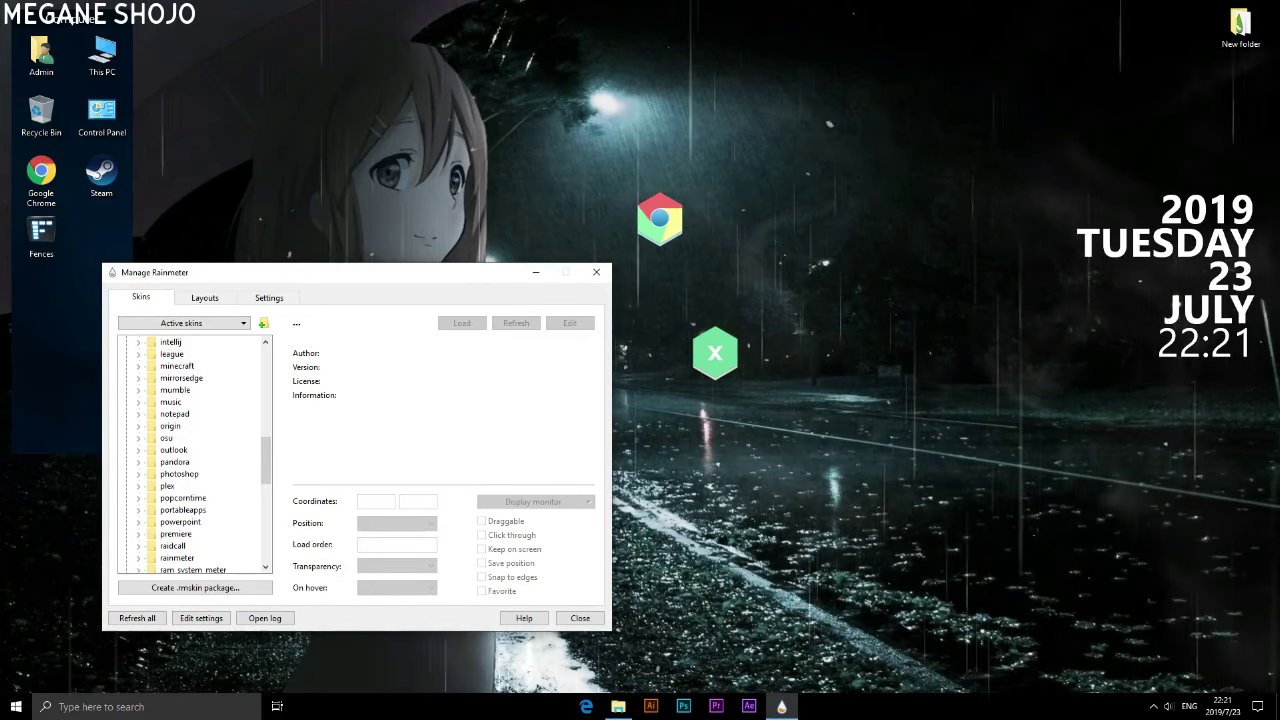
pyautogui.doubleClick(197, 485)
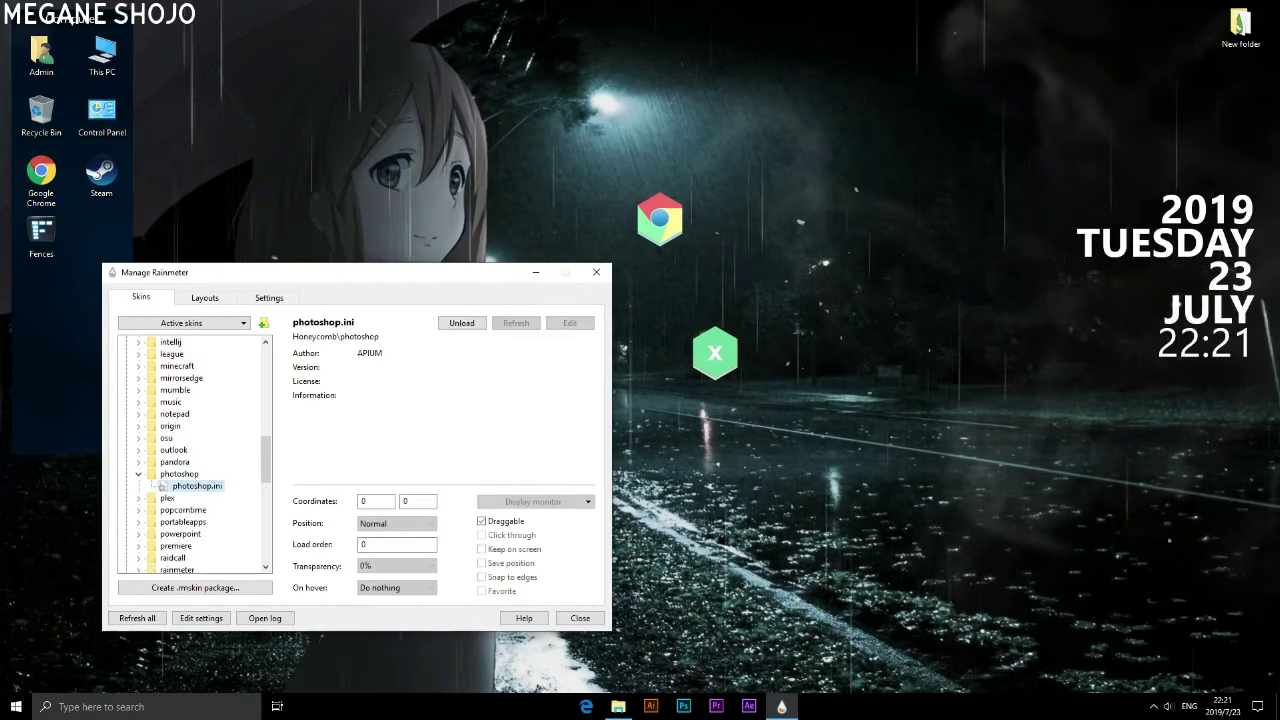
pyautogui.moveTo(727, 273); pyautogui.dragTo(703, 293)
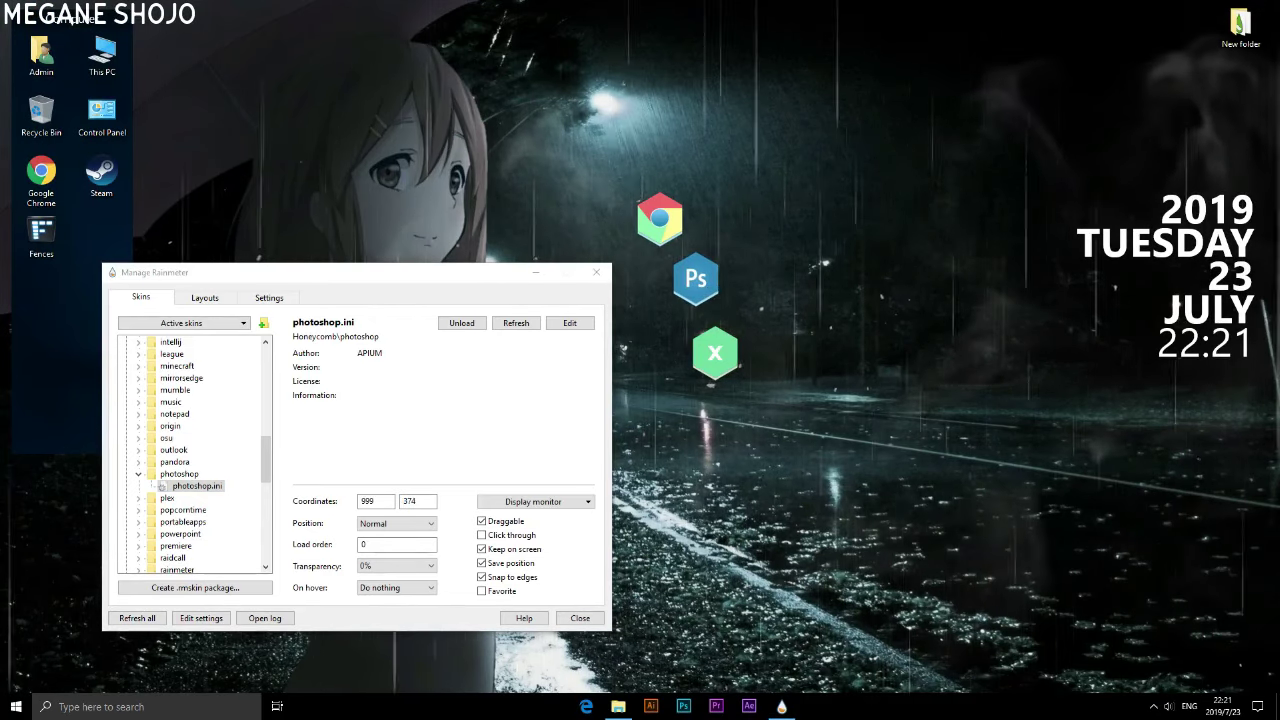
# Load Honeycomb's powerpoint.ini skin, place its icon beside Excel at about 1137, 495 and collapse the powerpoint folder.
pyautogui.scroll(-3, 190, 455)
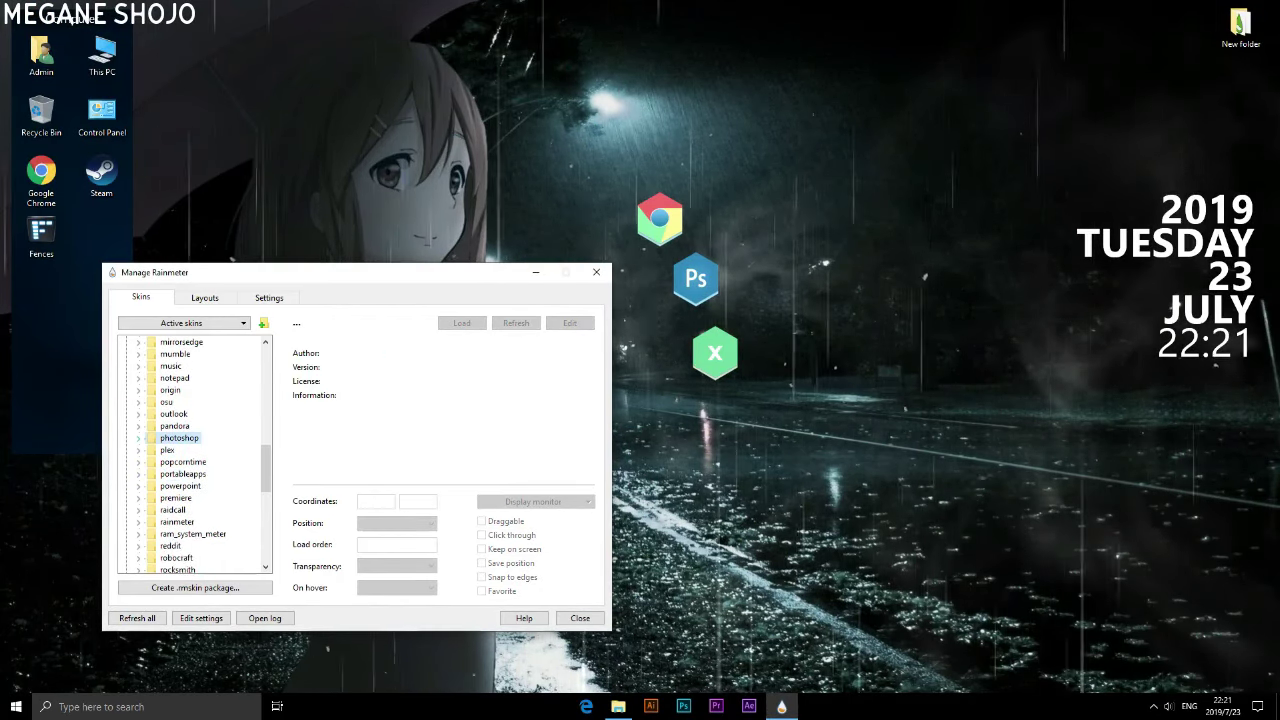
pyautogui.click(138, 414)
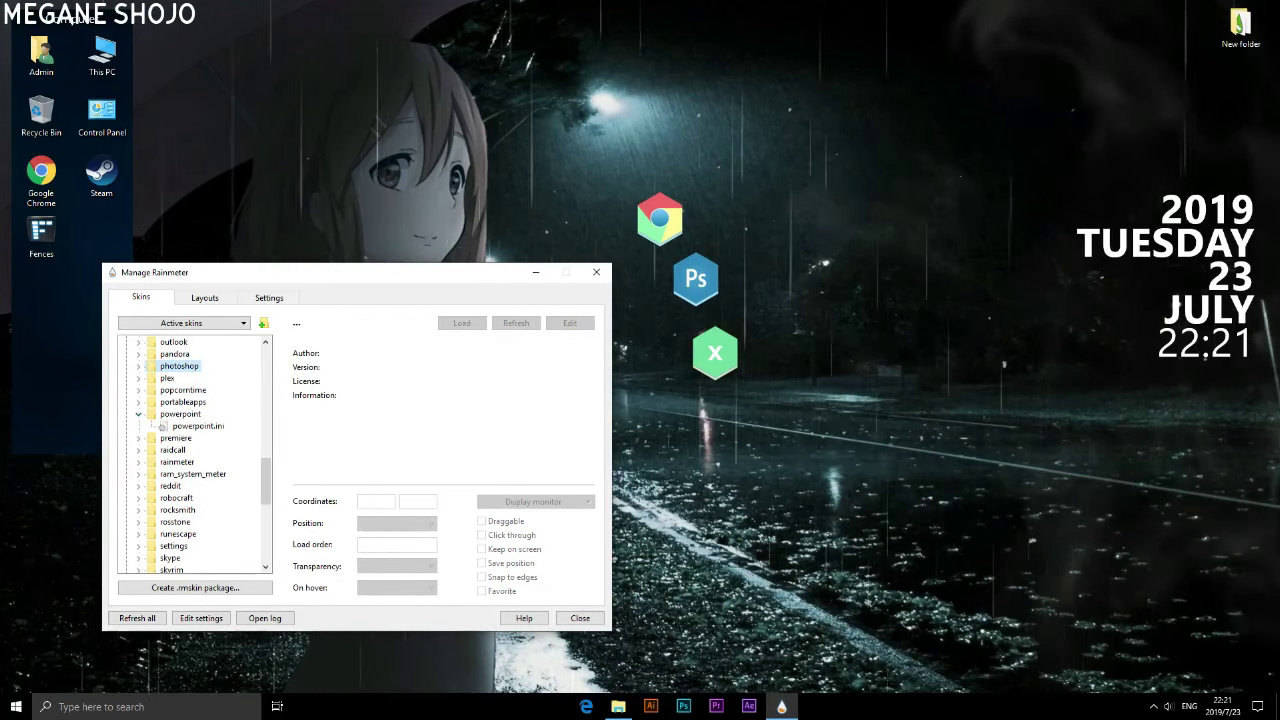
pyautogui.doubleClick(197, 426)
pyautogui.moveTo(31, 23); pyautogui.dragTo(795, 344)
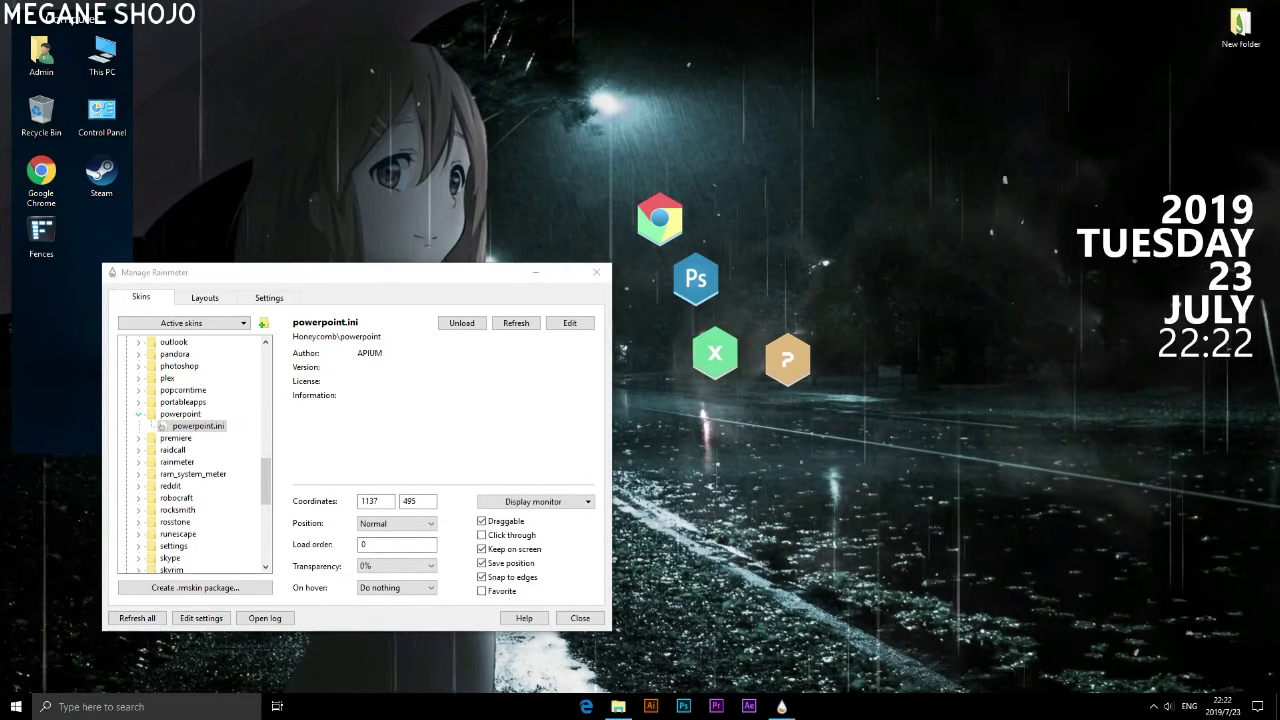
pyautogui.click(138, 414)
# Load Honeycomb's premiere.ini skin, place its icon to the right of the Photoshop icon and collapse the premiere folder.
pyautogui.doubleClick(193, 437)
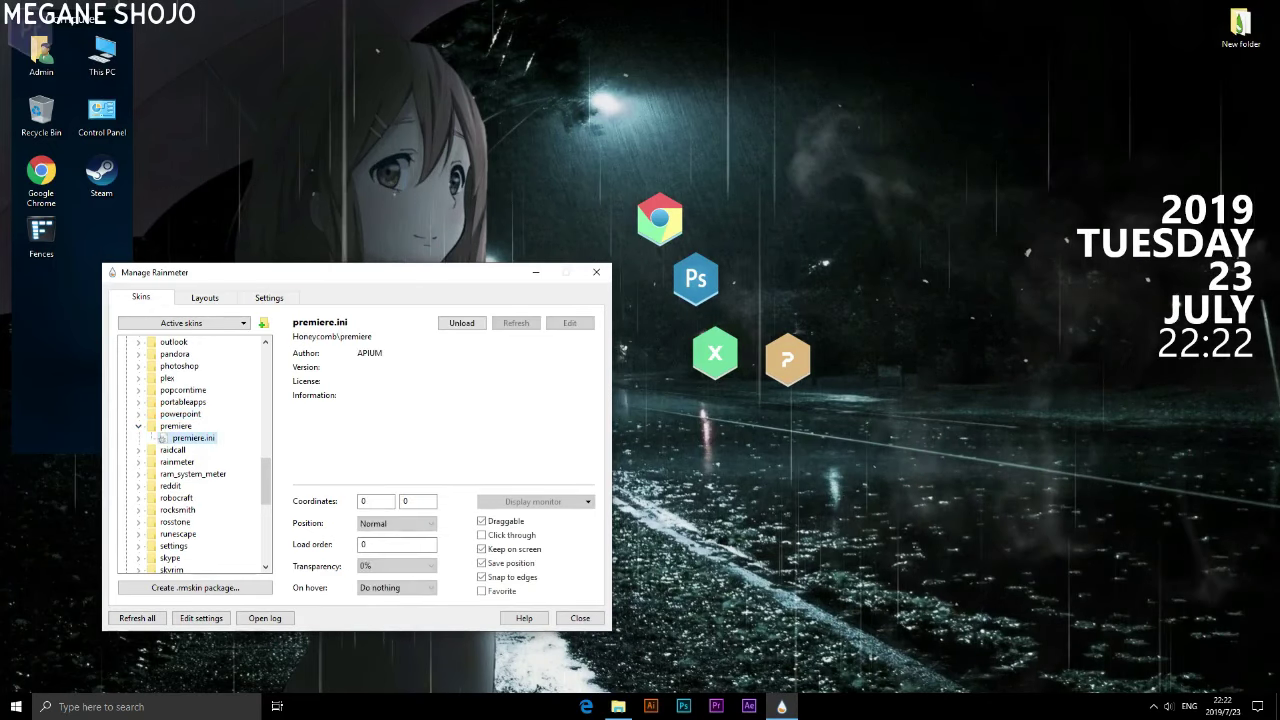
pyautogui.moveTo(28, 28); pyautogui.dragTo(766, 302)
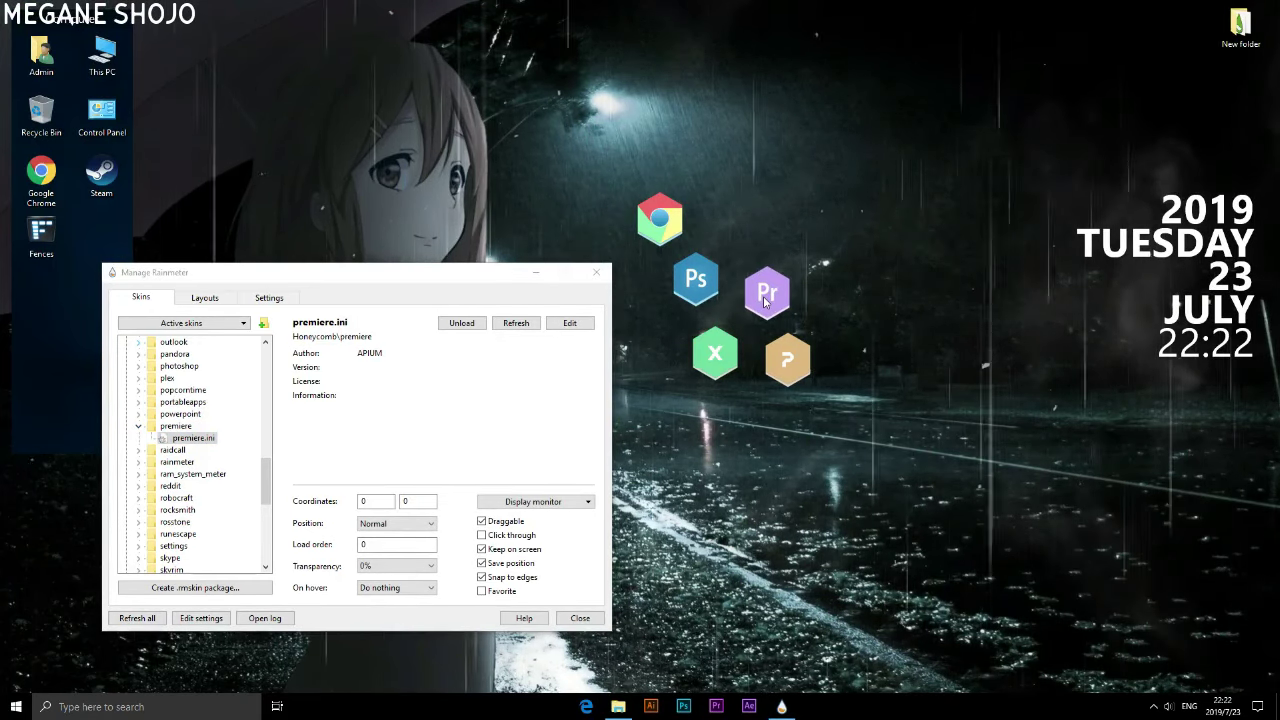
pyautogui.click(138, 426)
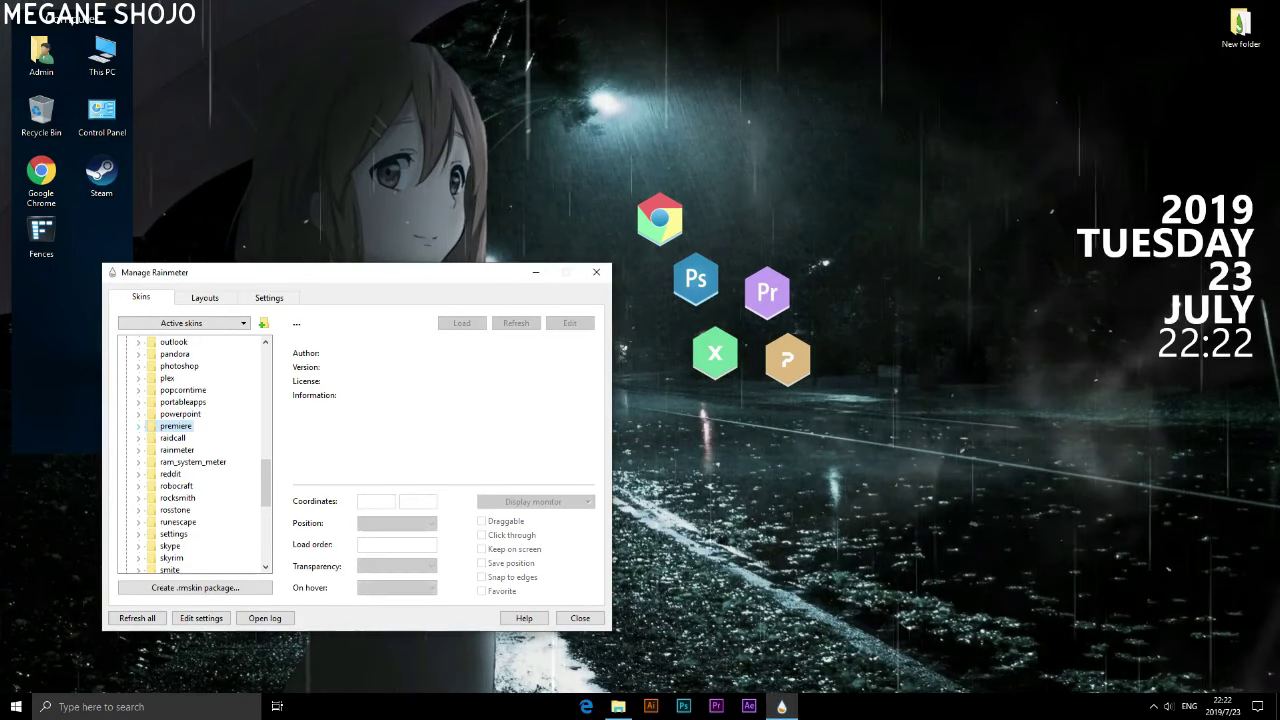
# Load Honeycomb's spotify.ini skin, place its icon at about 1115, 236 and collapse the spotify folder.
pyautogui.scroll(-2, 138, 426)
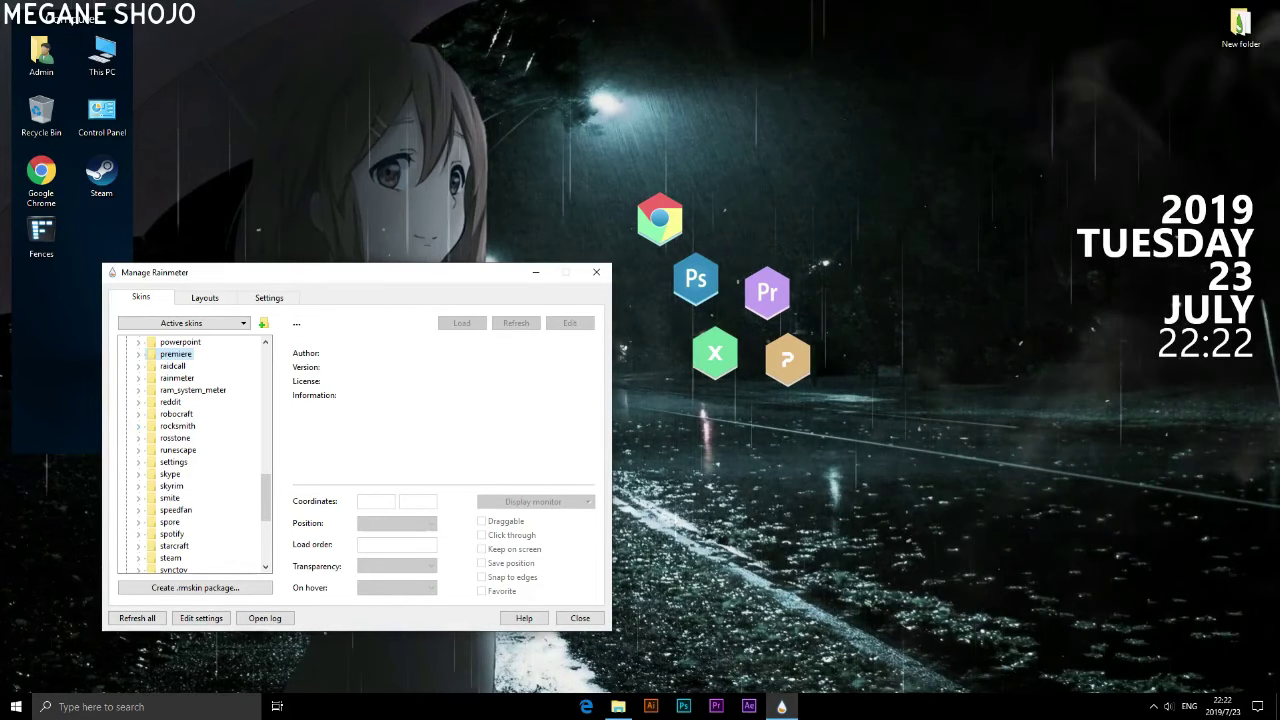
pyautogui.scroll(-2, 190, 450)
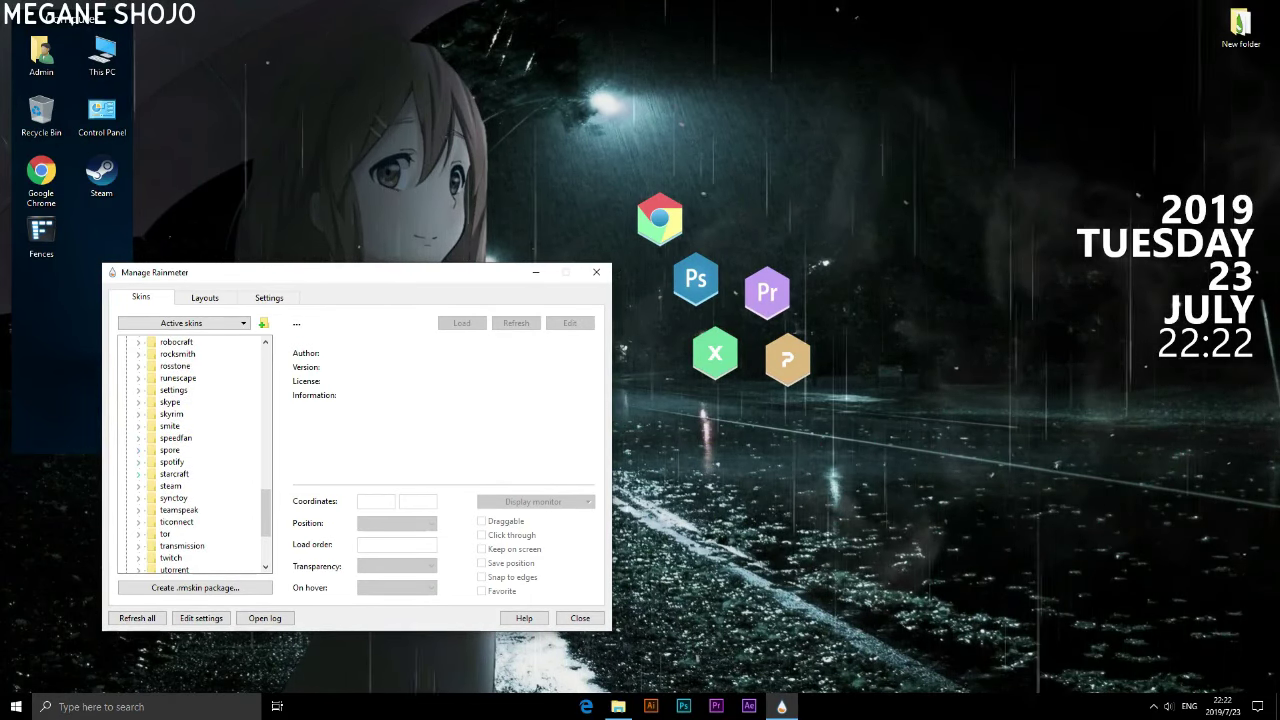
pyautogui.doubleClick(190, 474)
pyautogui.moveTo(20, 42); pyautogui.dragTo(753, 194)
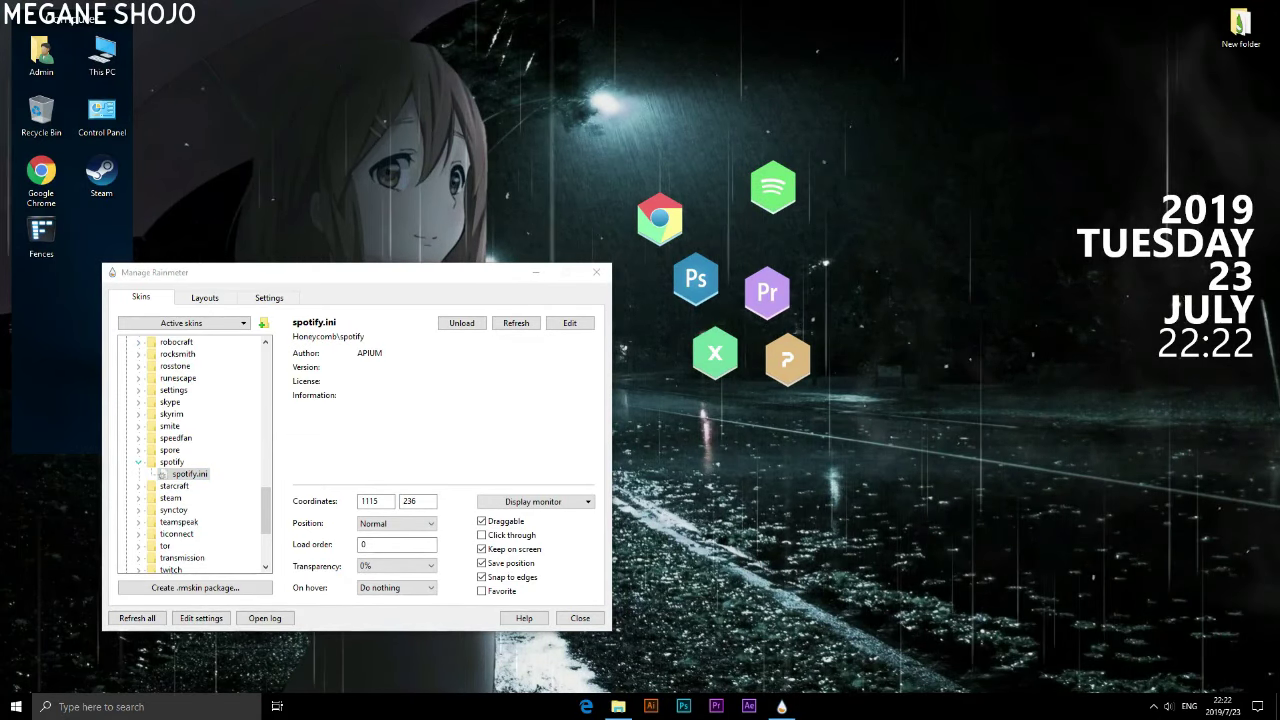
pyautogui.click(138, 462)
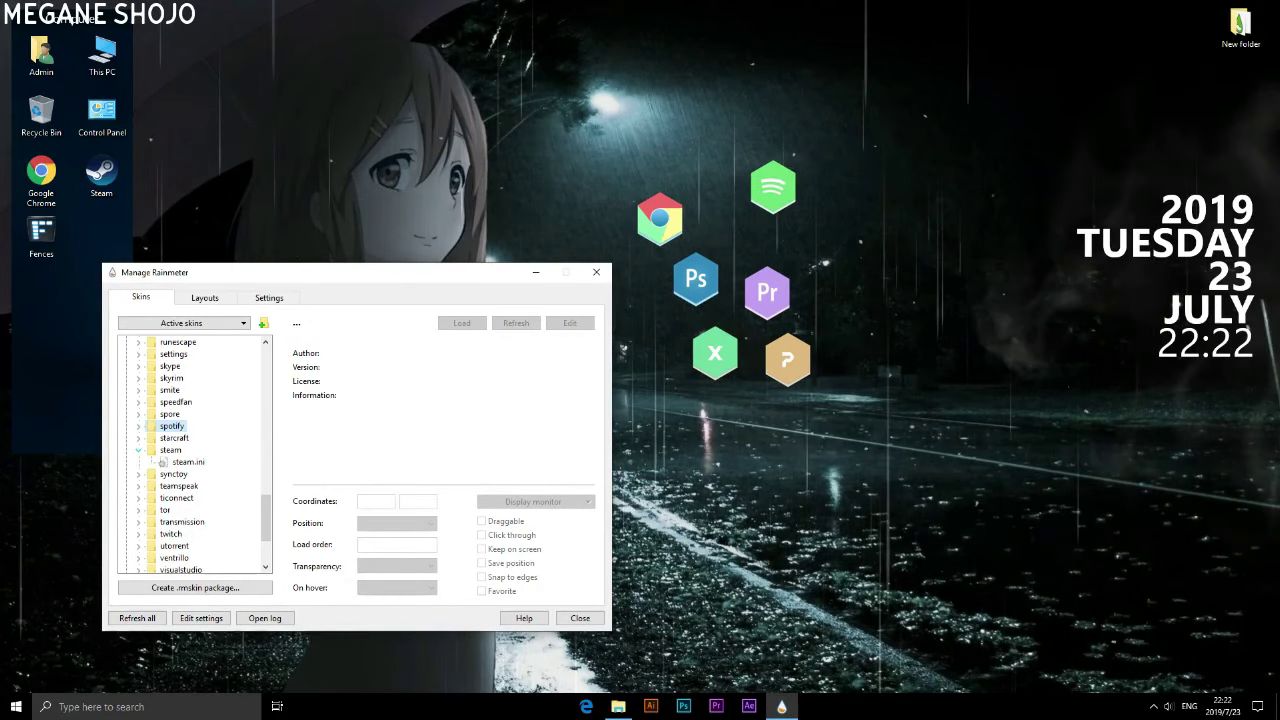
# Load Honeycomb's steam.ini and word.ini skins, placing Steam above and left of Spotify and Word at about 1240, 276.
pyautogui.doubleClick(188, 462)
pyautogui.moveTo(27, 37); pyautogui.dragTo(710, 144)
pyautogui.click(138, 450)
pyautogui.scroll(-3, 190, 455)
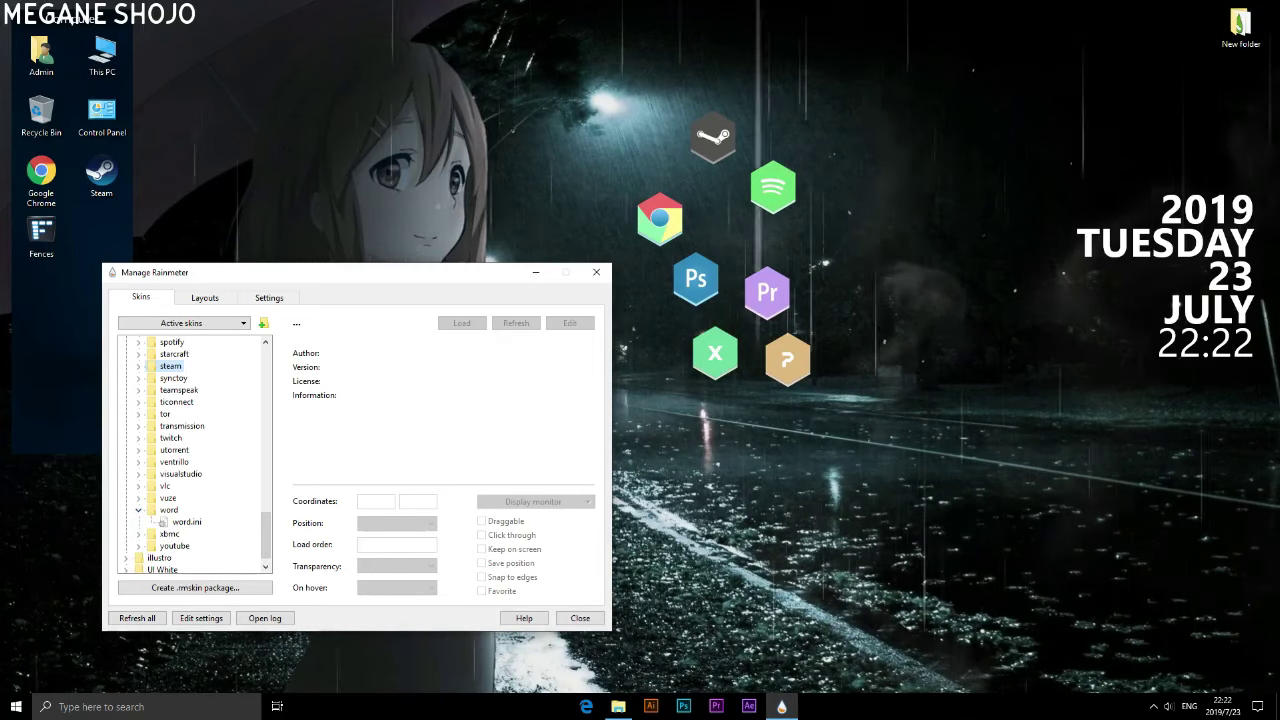
pyautogui.doubleClick(186, 521)
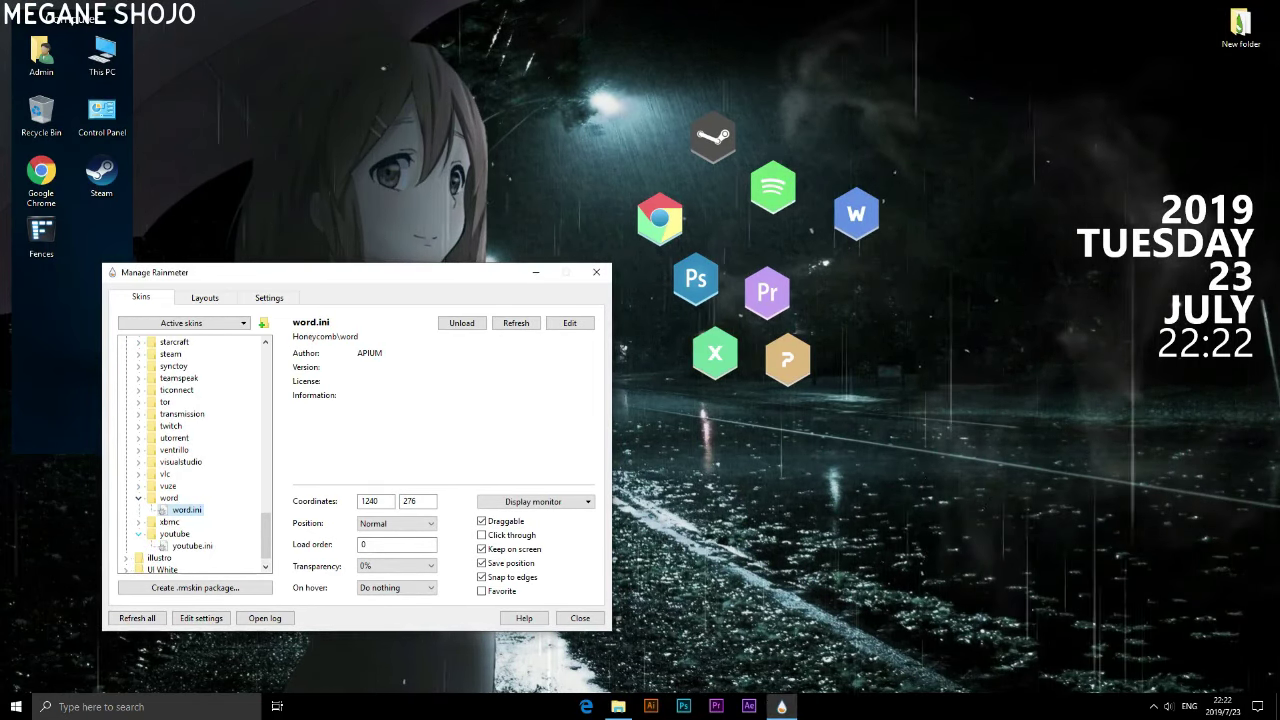
# Load Honeycomb's youtube.ini skin at about 1150, 336 and the vlc-icon2.ini skin at about 779, 200.
pyautogui.doubleClick(192, 546)
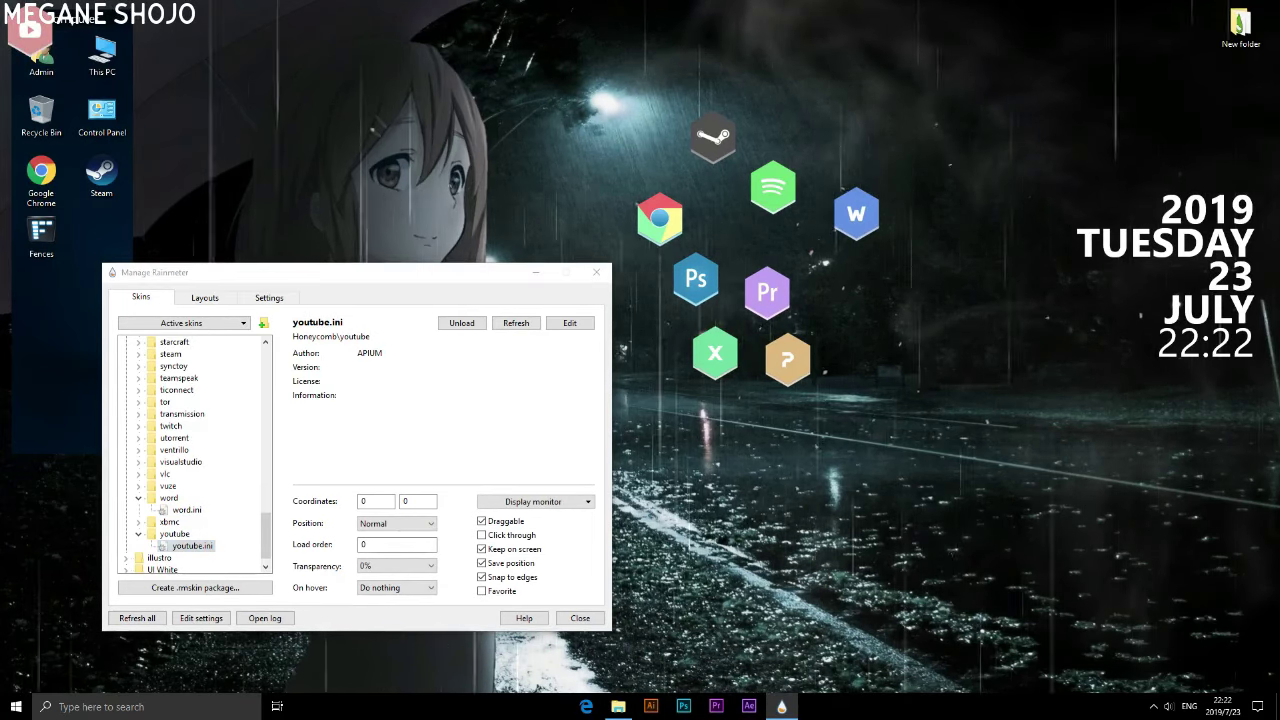
pyautogui.moveTo(37, 34); pyautogui.dragTo(790, 248)
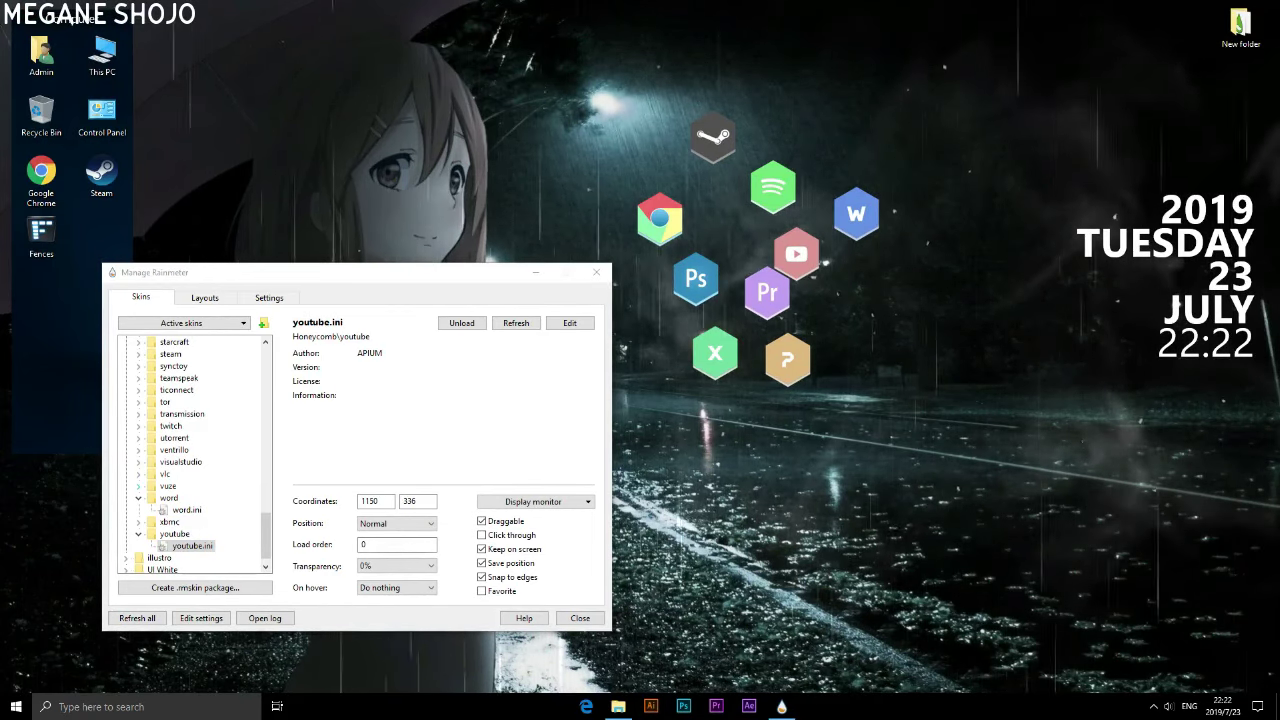
pyautogui.click(138, 475)
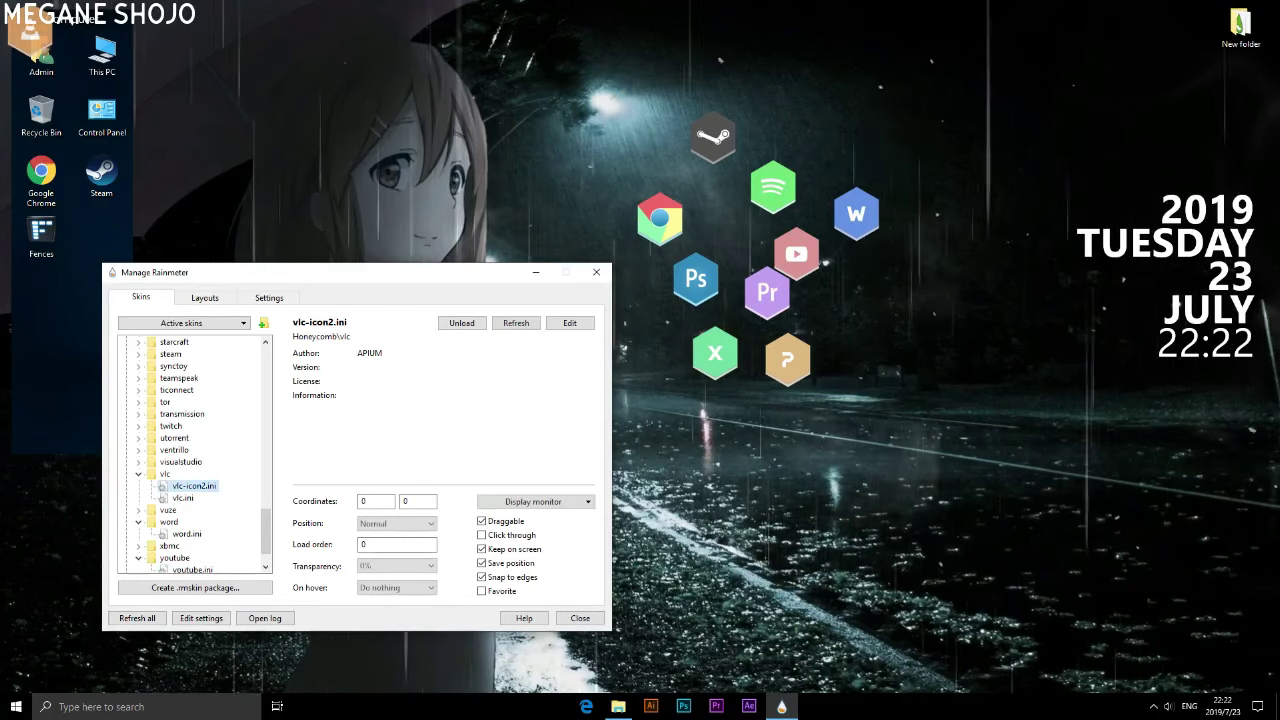
pyautogui.moveTo(32, 32); pyautogui.dragTo(549, 163)
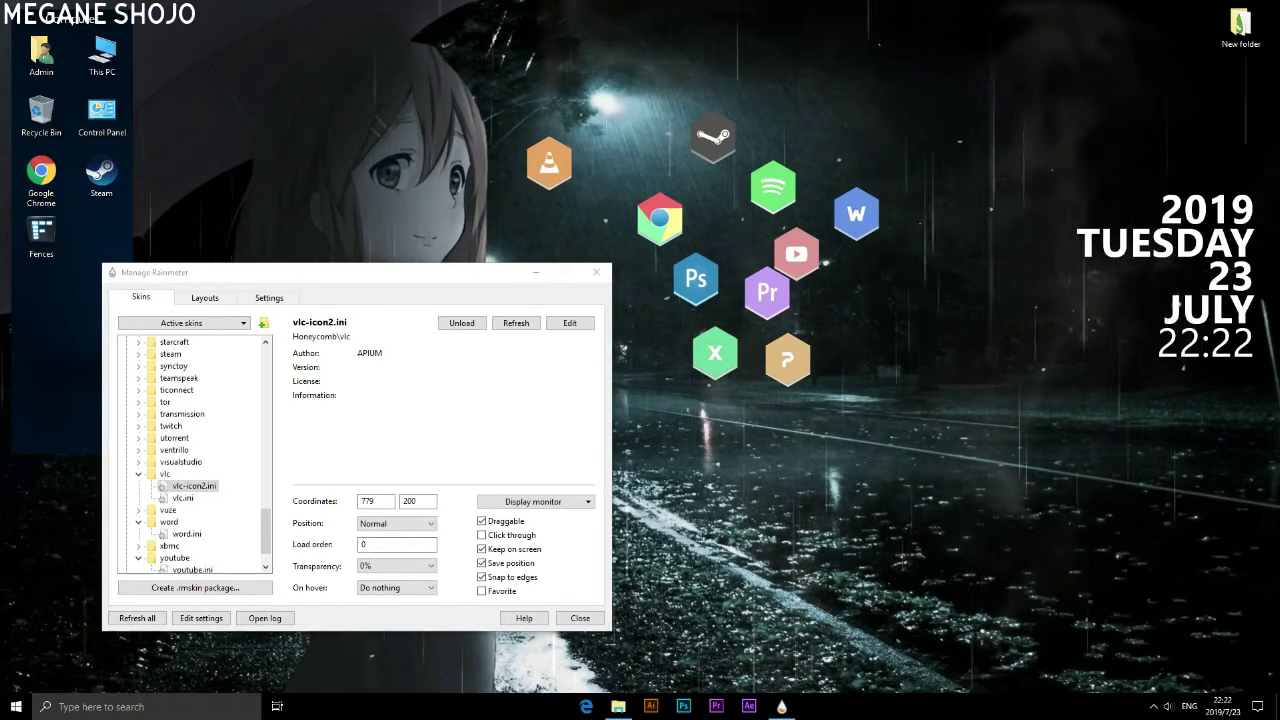
# Shift the manager window aside and line up the Excel, PowerPoint and Word icons in a spaced lower row.
pyautogui.moveTo(434, 273); pyautogui.dragTo(351, 270)
pyautogui.moveTo(726, 355); pyautogui.dragTo(682, 356)
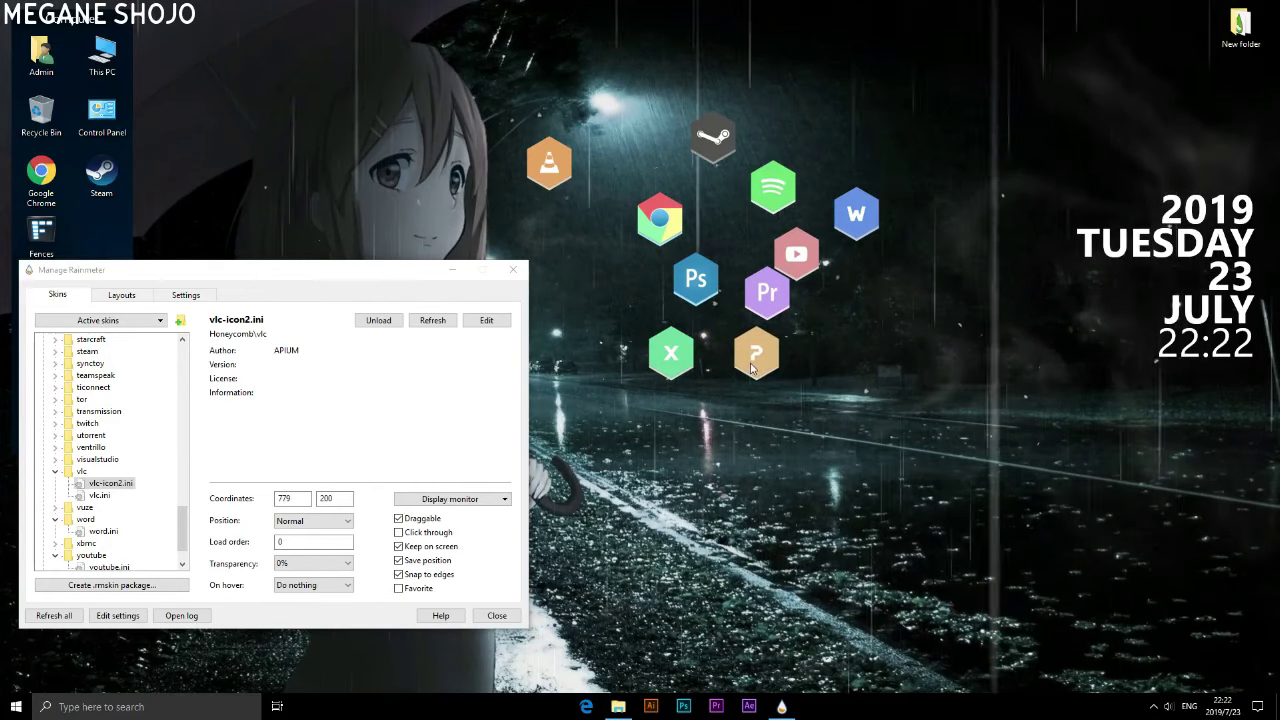
pyautogui.moveTo(858, 214); pyautogui.dragTo(838, 362)
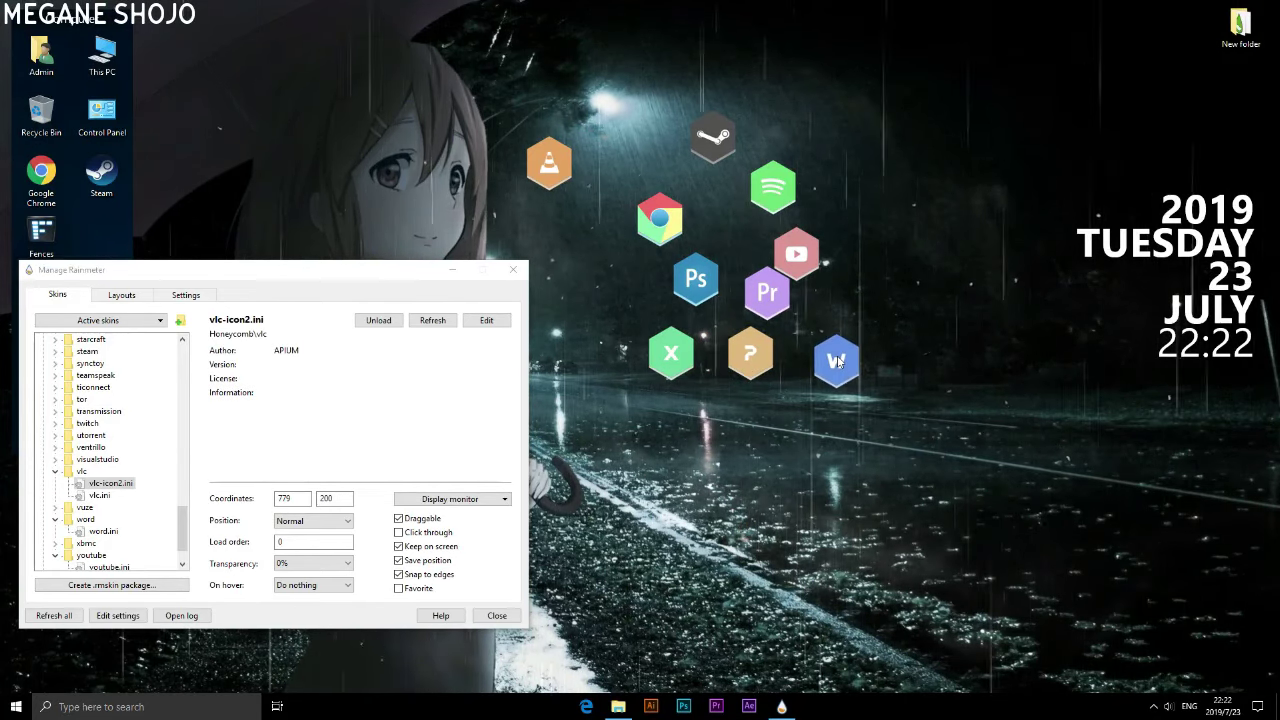
# Arrange the YouTube, Photoshop and Premiere icons from left to right in a spaced row above the Excel row.
pyautogui.moveTo(826, 263); pyautogui.dragTo(901, 228)
pyautogui.moveTo(767, 299); pyautogui.dragTo(794, 287)
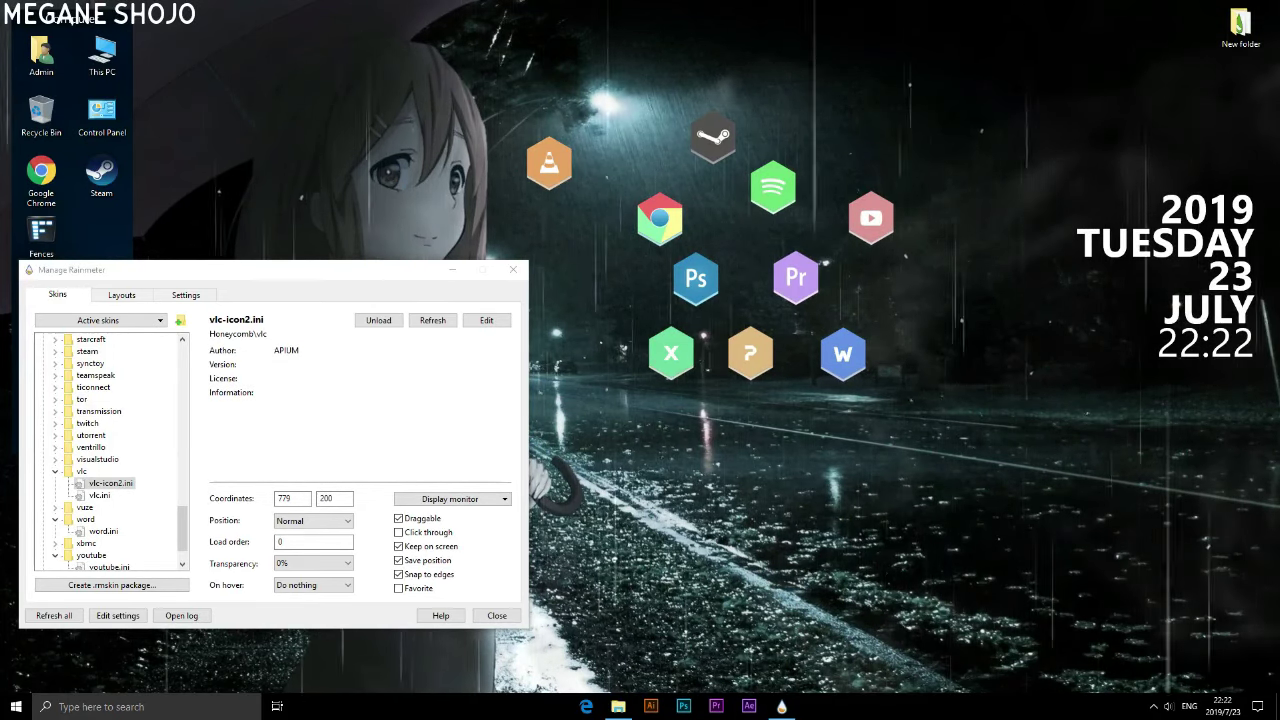
pyautogui.moveTo(713, 284); pyautogui.dragTo(717, 285)
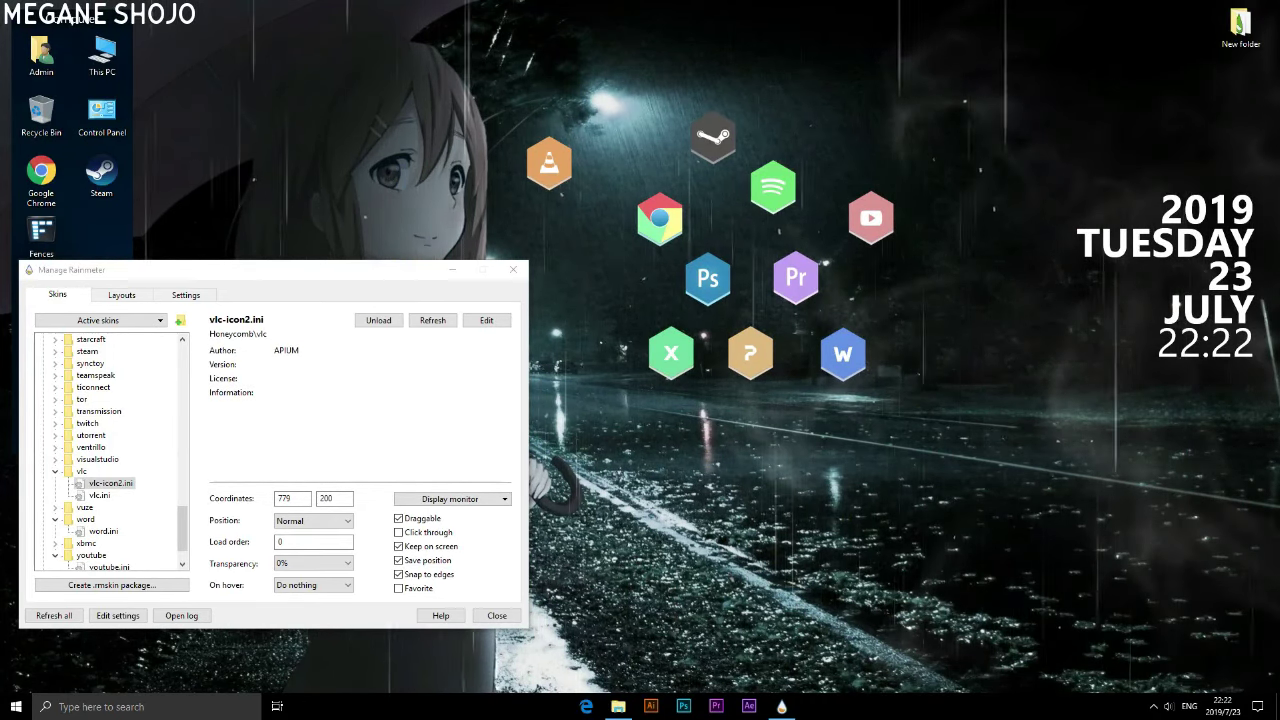
pyautogui.moveTo(858, 227); pyautogui.dragTo(617, 285)
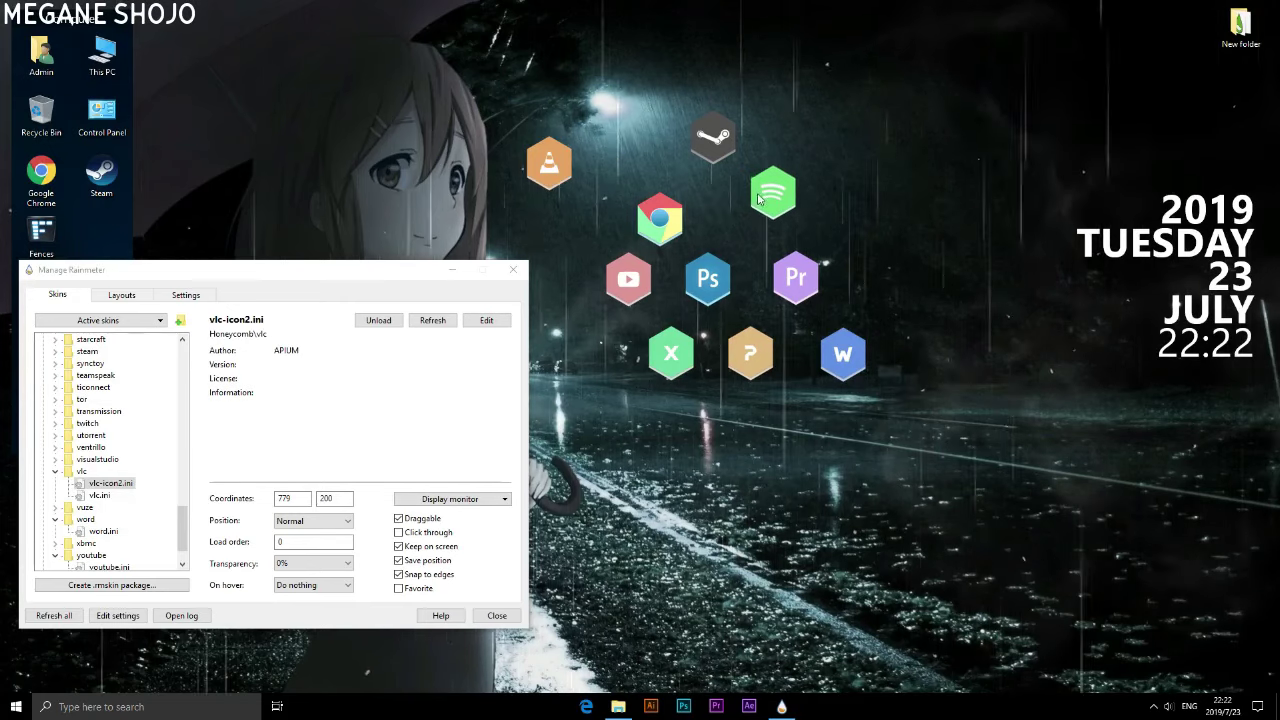
# Place the Spotify and VLC icons in the top row beside Chrome and the Steam icon after Premiere in the middle row.
pyautogui.moveTo(758, 194); pyautogui.dragTo(740, 220)
pyautogui.moveTo(552, 164); pyautogui.dragTo(852, 220)
pyautogui.moveTo(745, 147); pyautogui.dragTo(903, 287)
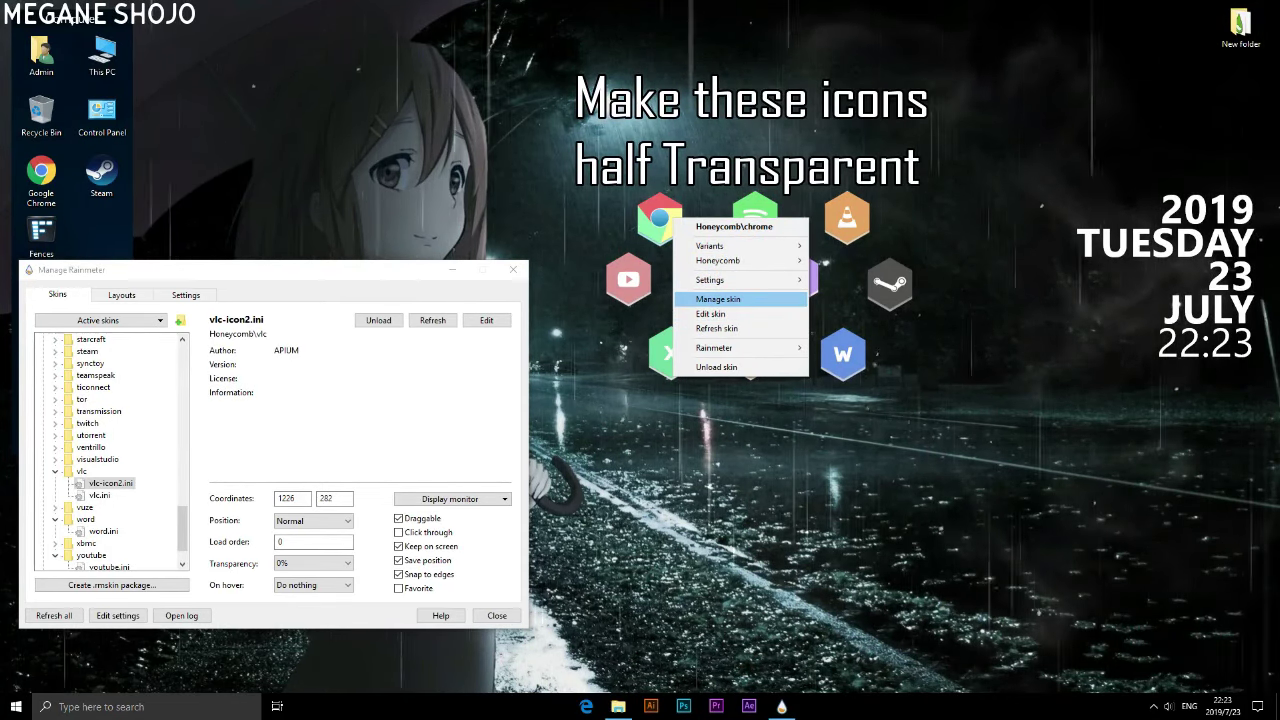
# Set the transparency of the Chrome, Spotify and VLC honeycomb skins to 50%.
pyautogui.click(718, 299)
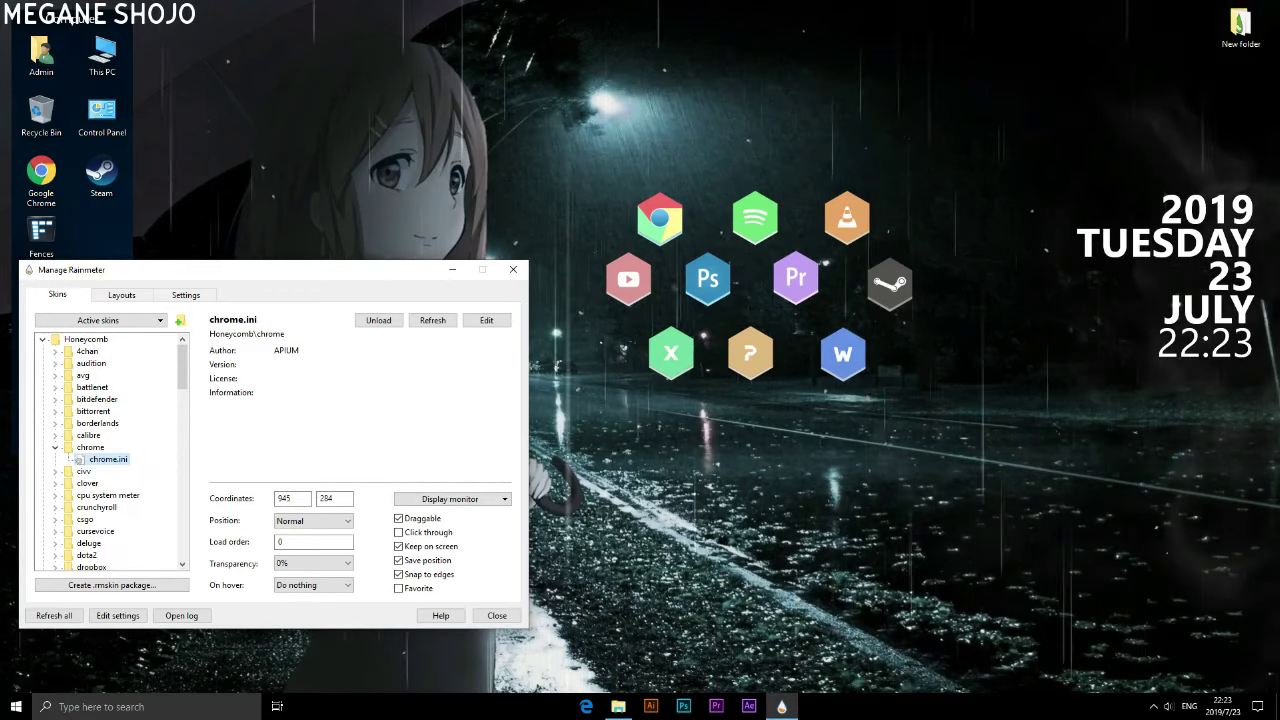
pyautogui.click(314, 563)
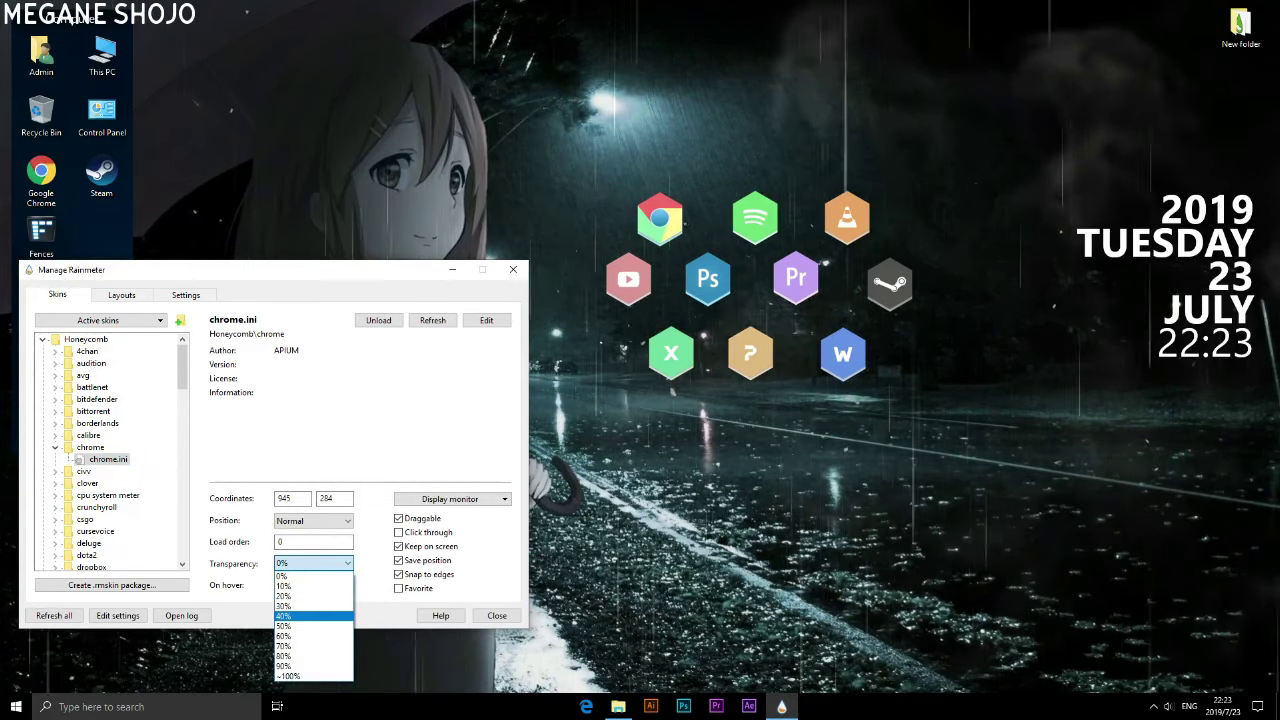
pyautogui.click(284, 626)
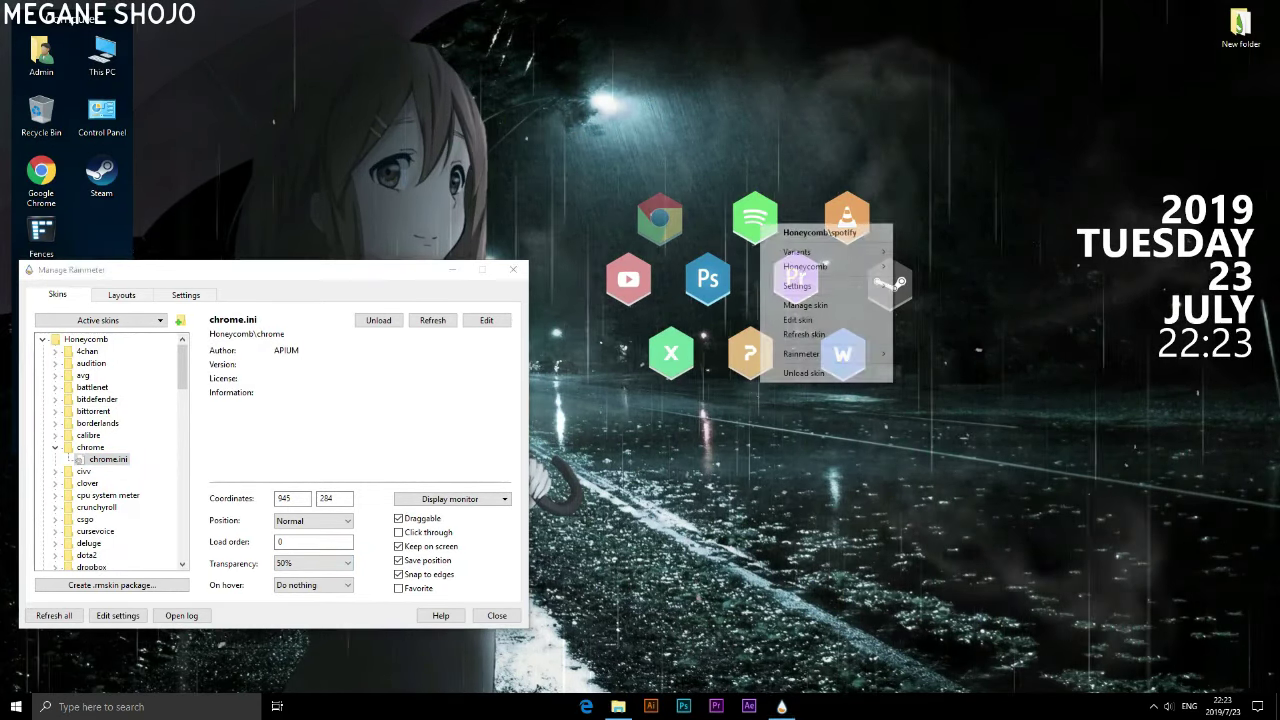
pyautogui.click(805, 305)
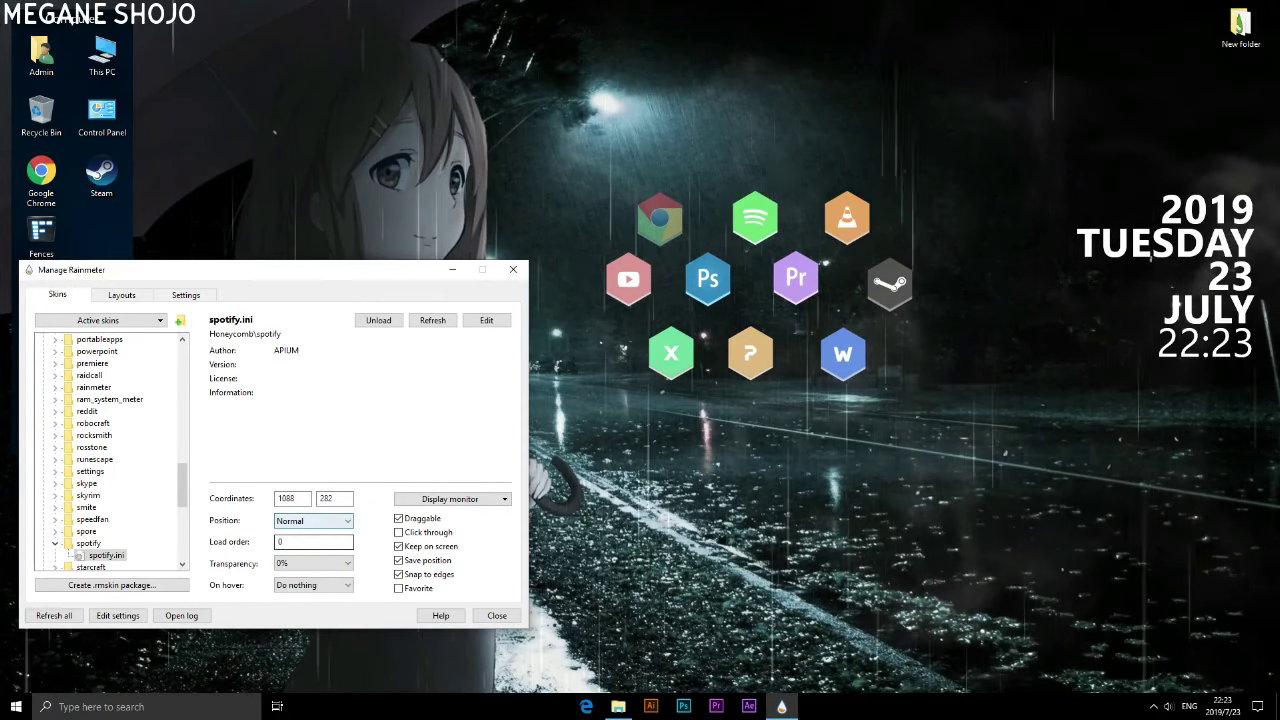
pyautogui.click(313, 563)
pyautogui.click(284, 626)
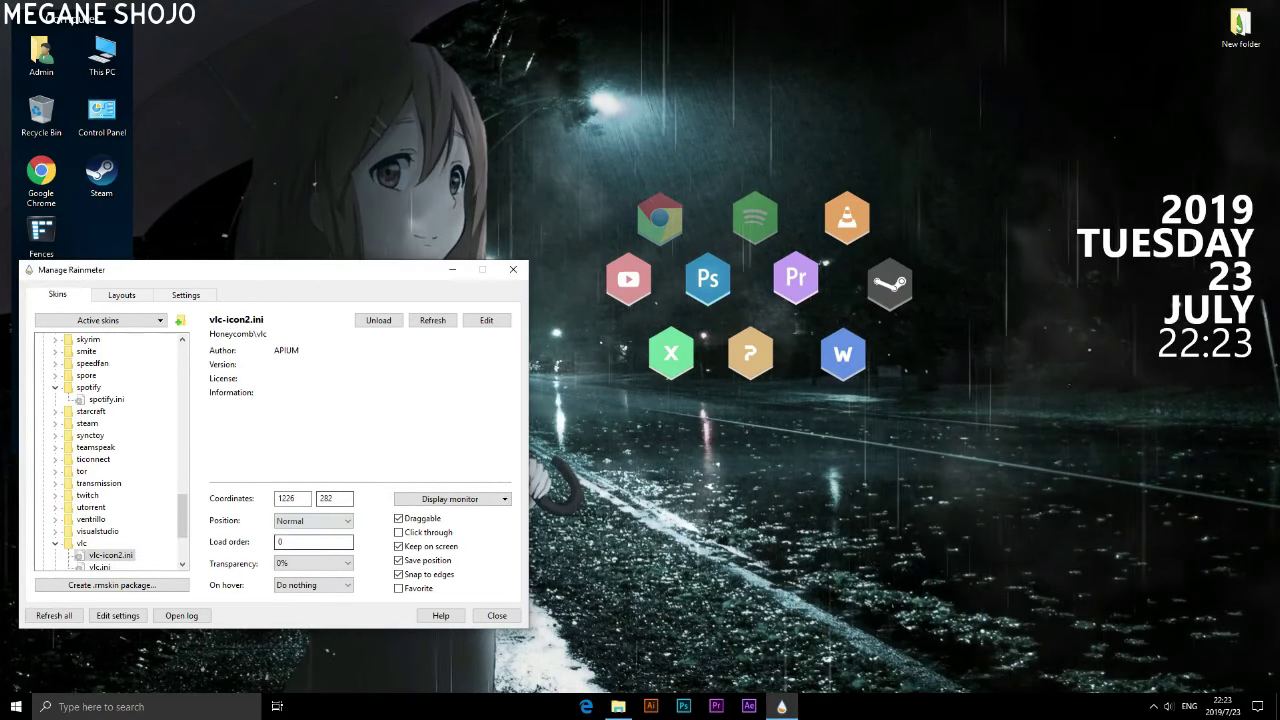
pyautogui.click(300, 626)
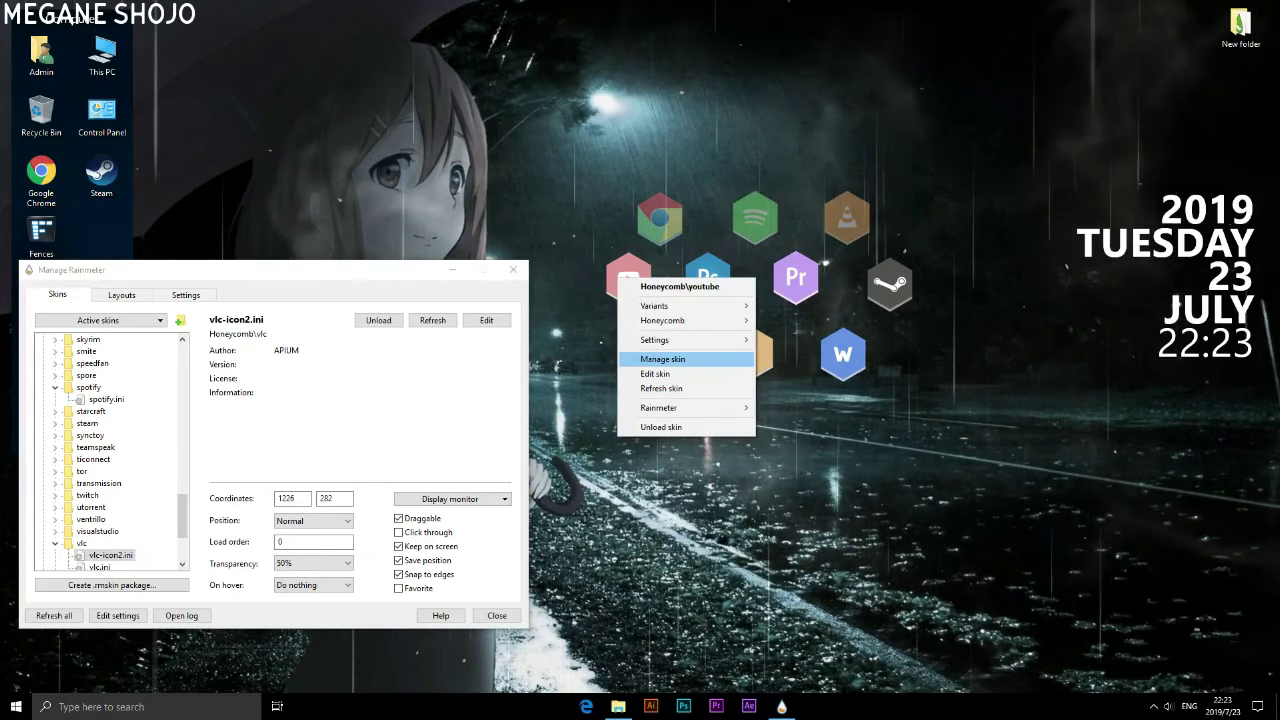
# Set the transparency of the YouTube, Photoshop, Premiere and Steam honeycomb skins to 50%.
pyautogui.click(663, 358)
pyautogui.click(313, 563)
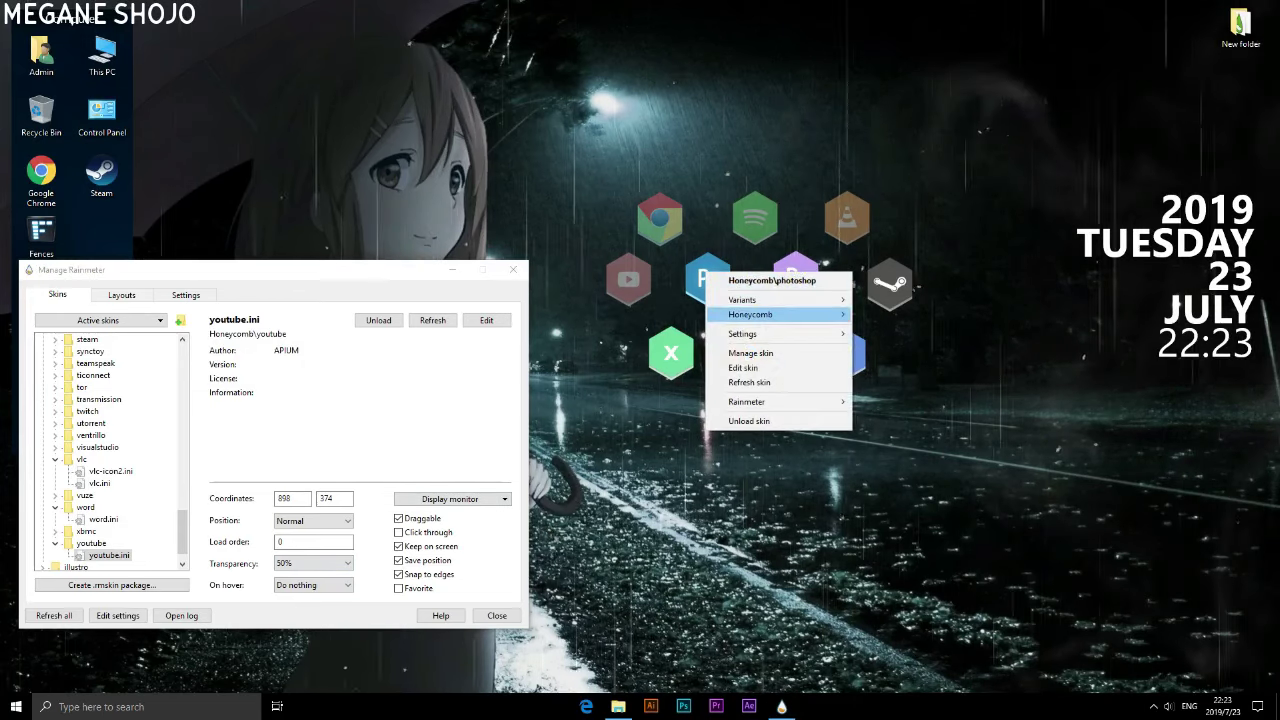
pyautogui.click(750, 353)
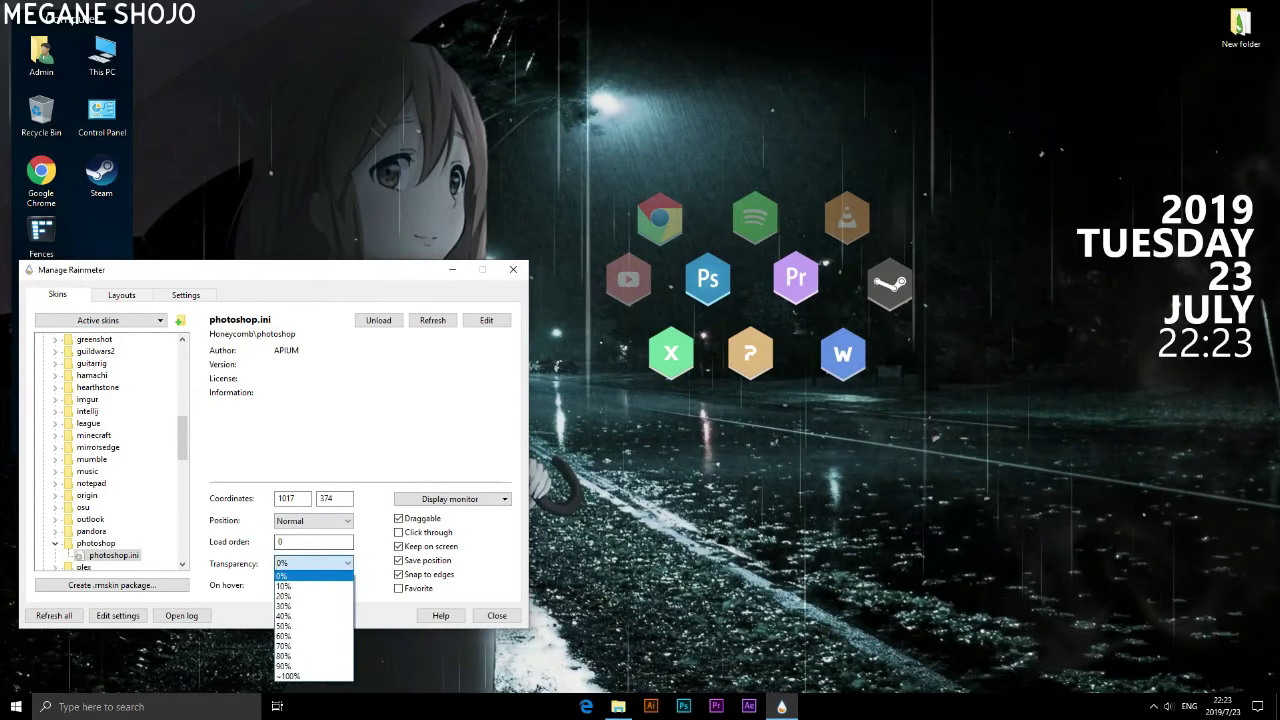
pyautogui.click(313, 626)
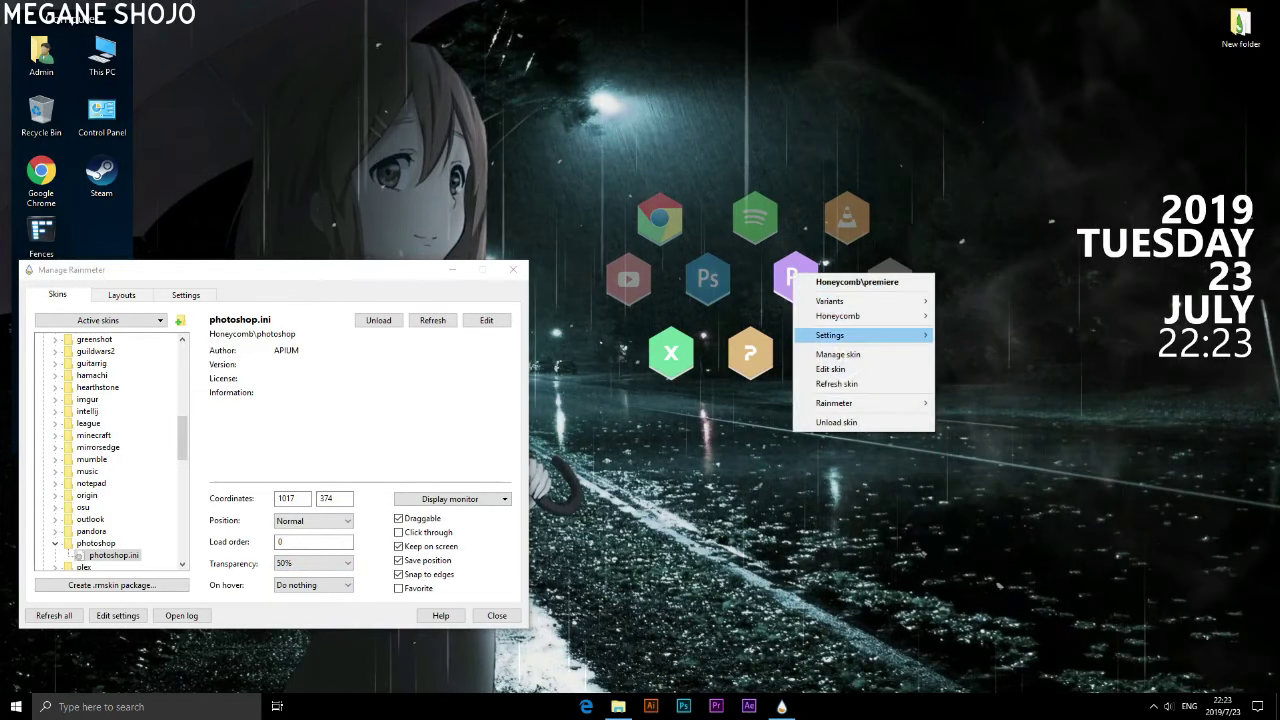
pyautogui.click(838, 354)
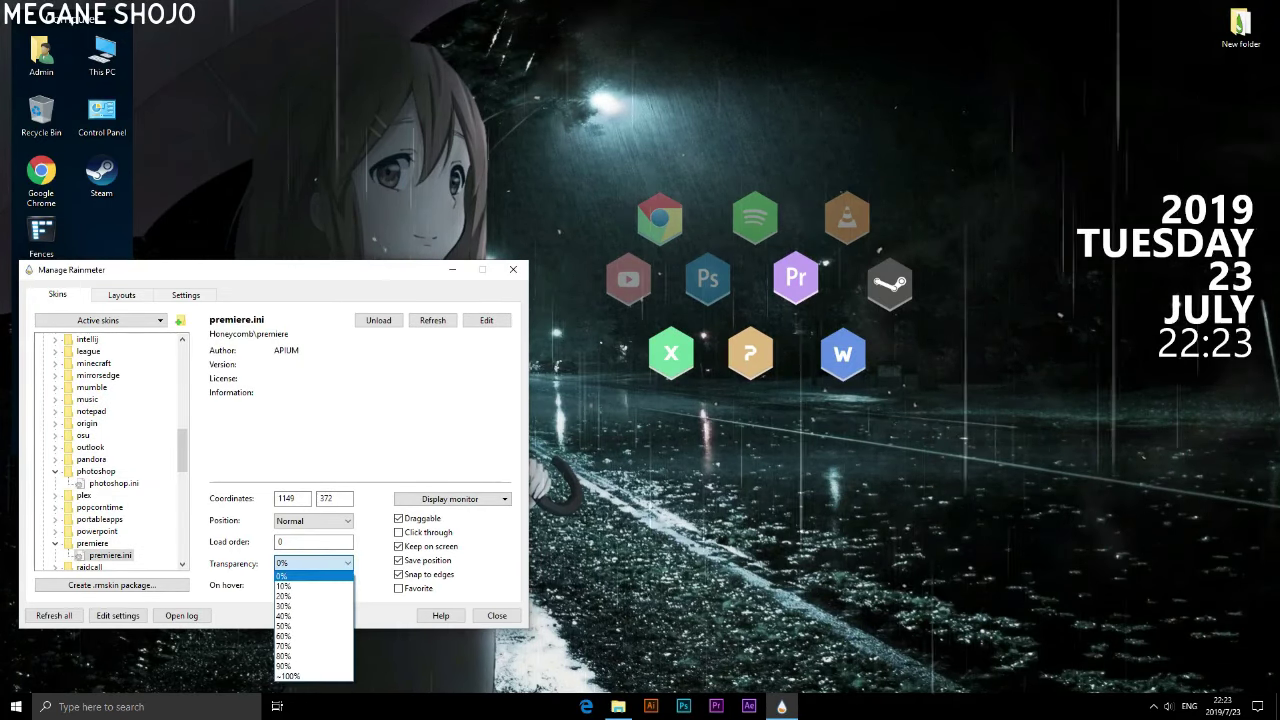
pyautogui.click(313, 626)
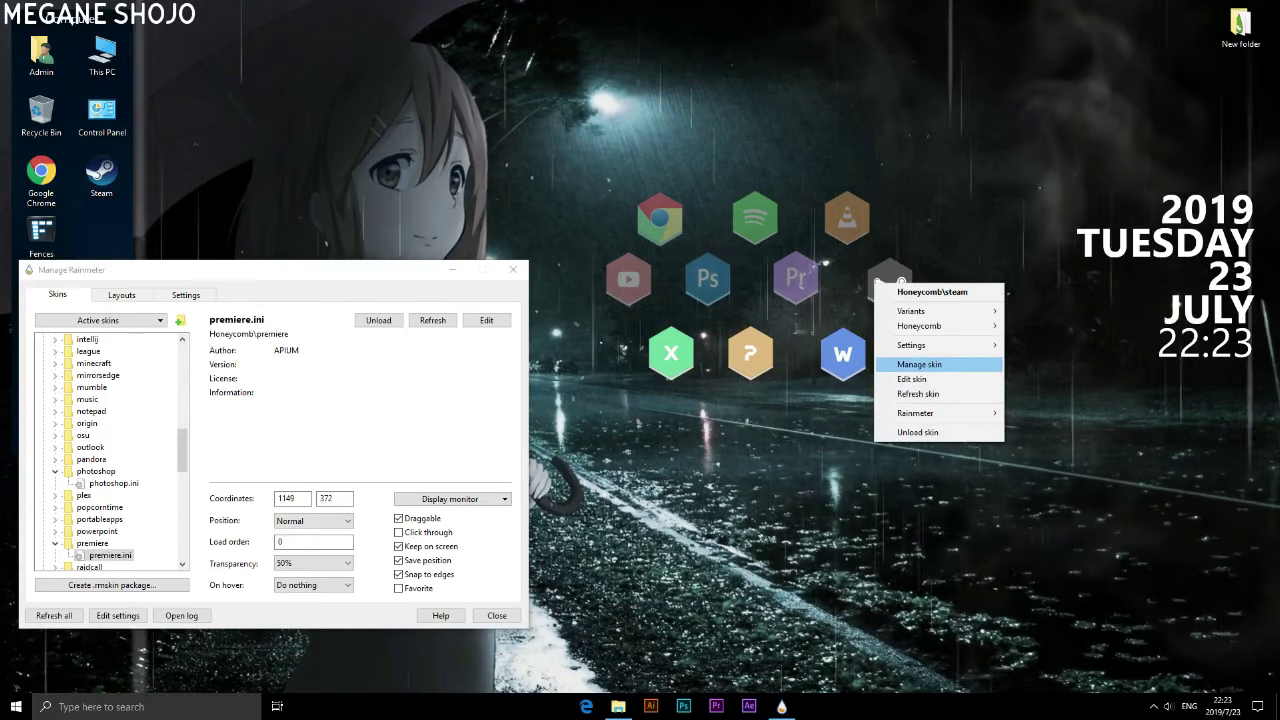
pyautogui.click(918, 364)
pyautogui.click(313, 563)
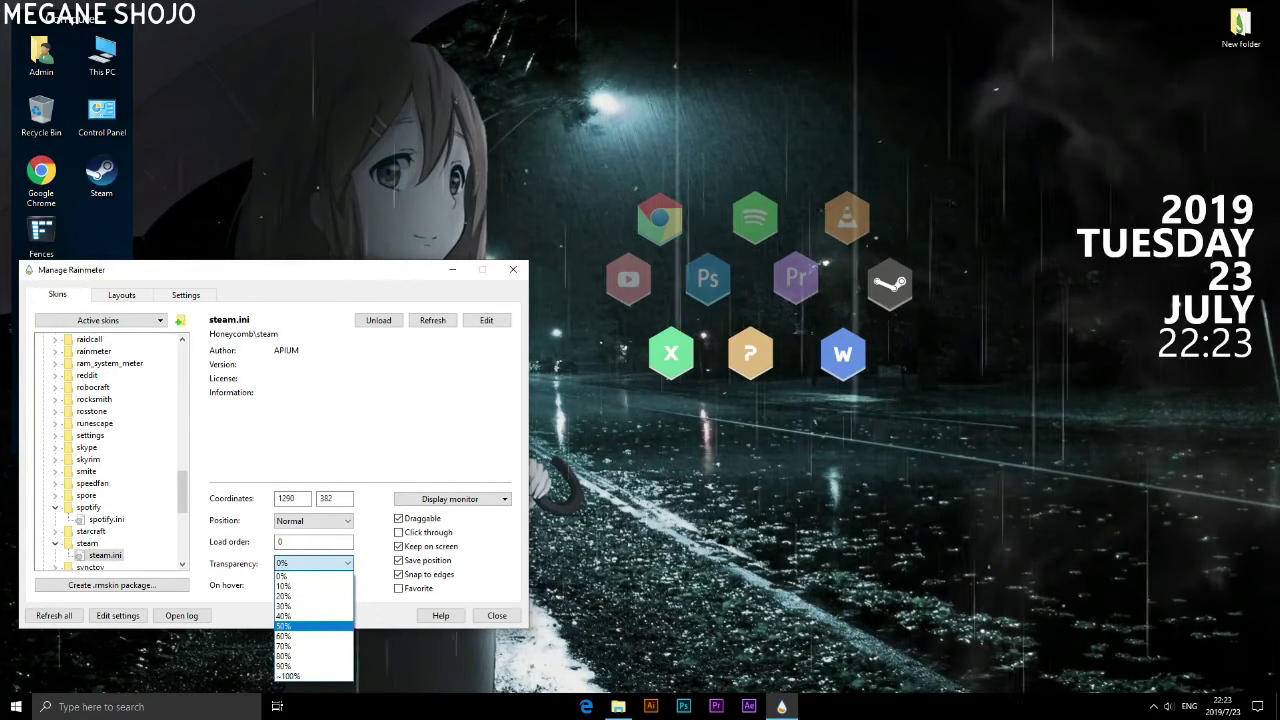
pyautogui.press('Return')
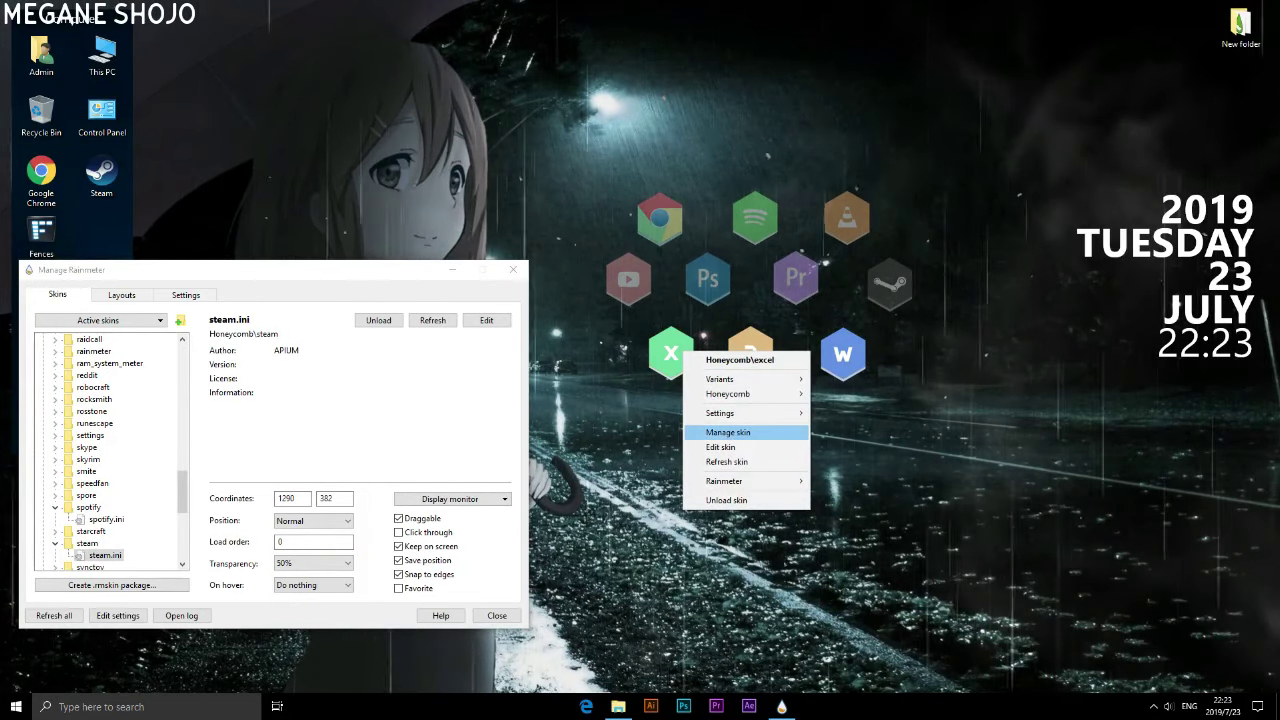
# Set the transparency of the Excel, PowerPoint and Word honeycomb skins to 50%.
pyautogui.click(728, 432)
pyautogui.hotkey('alt', 'Down')
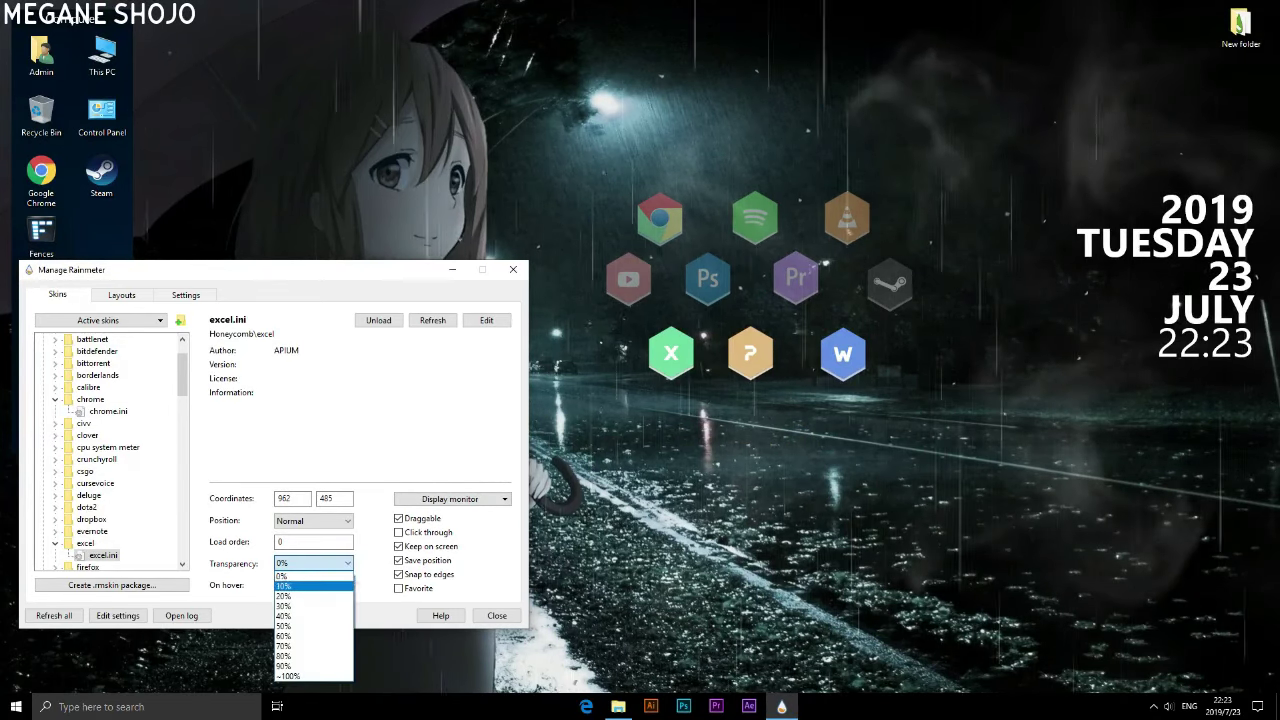
pyautogui.press('Return')
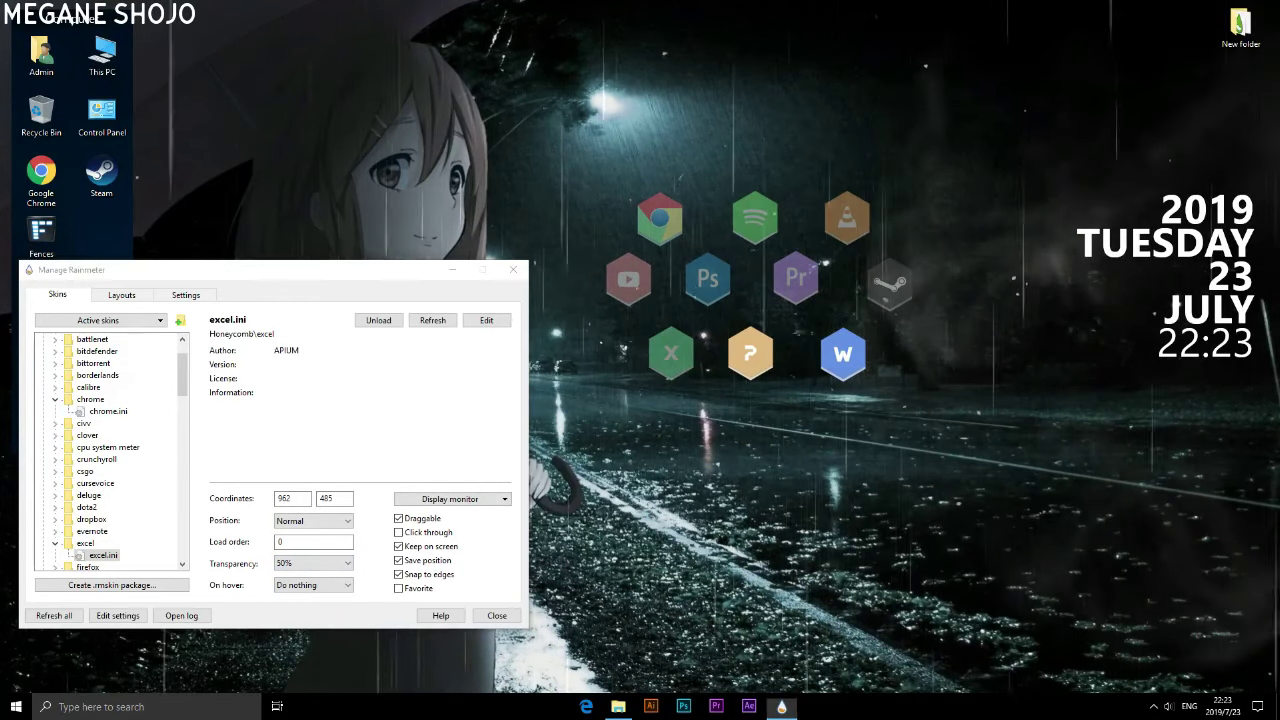
pyautogui.click(800, 442)
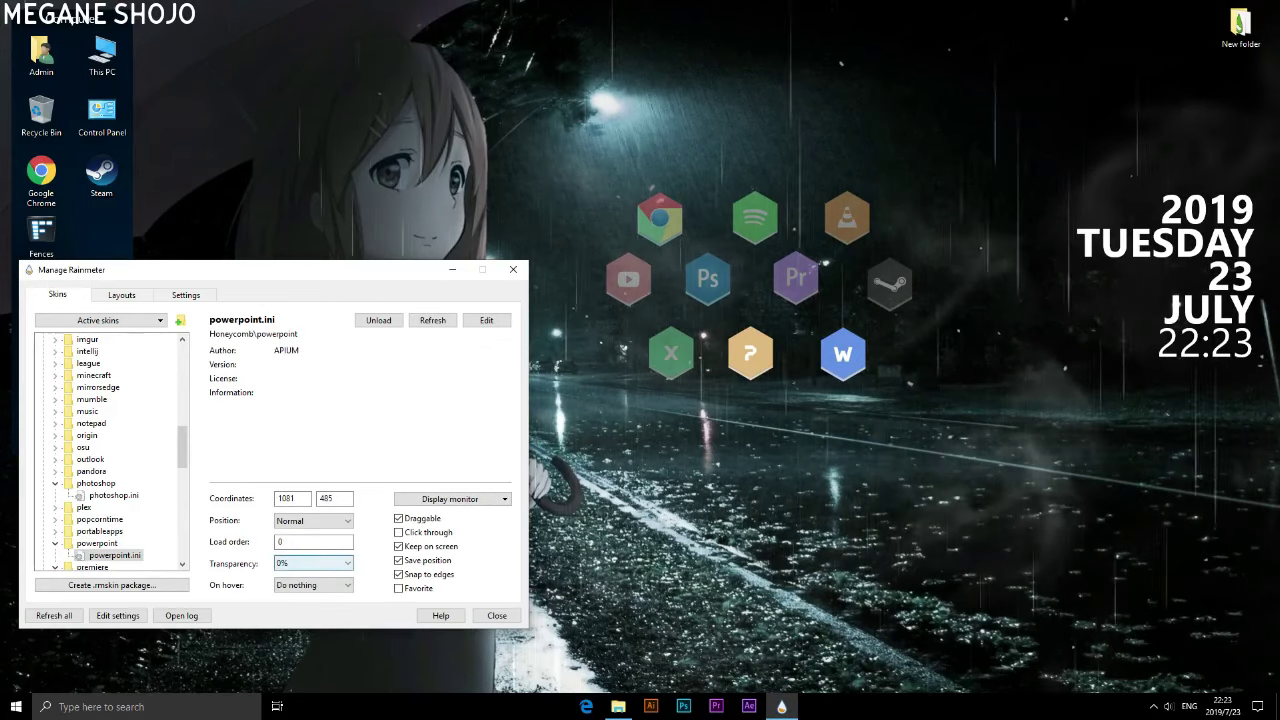
pyautogui.hotkey('alt', 'Down')
pyautogui.press('Return')
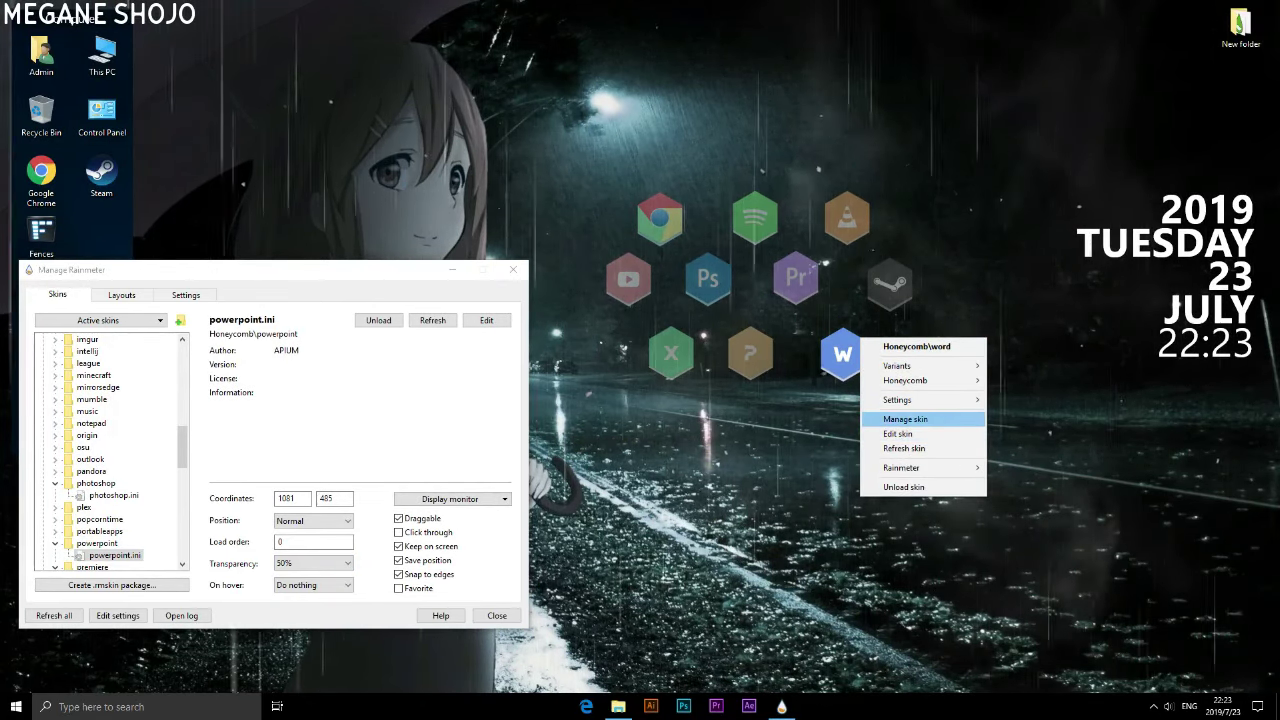
pyautogui.press('Return')
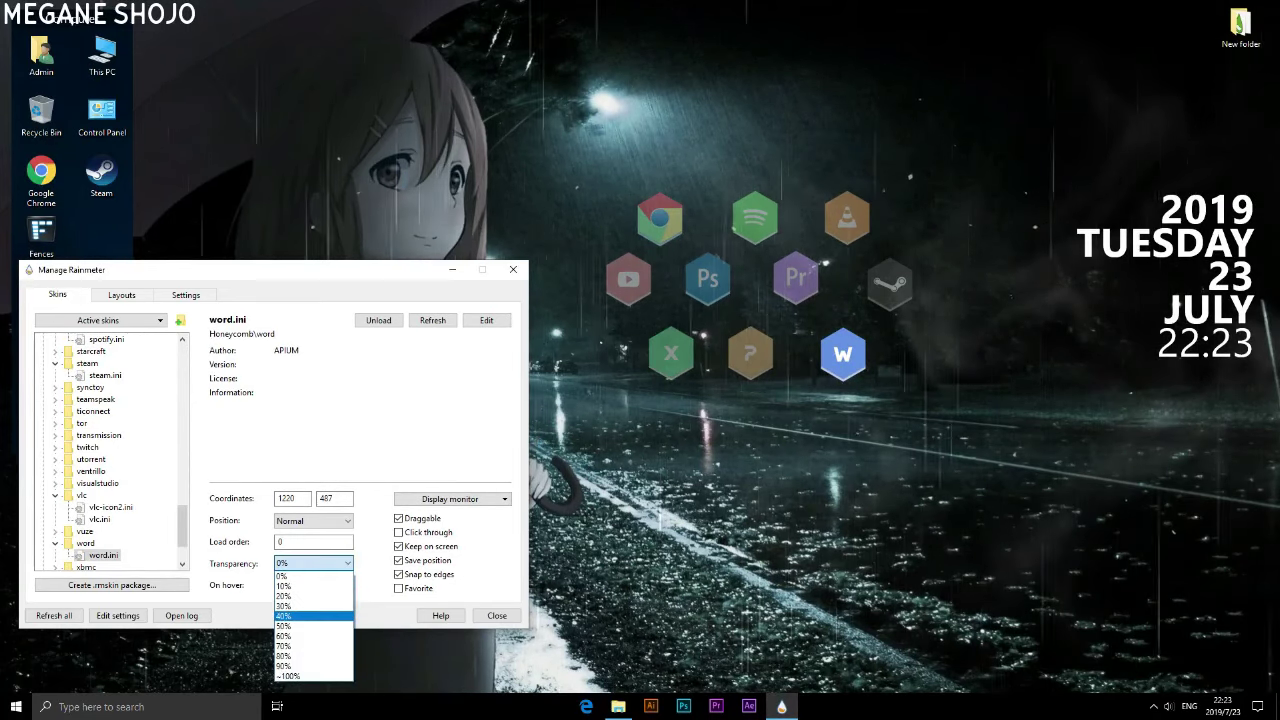
pyautogui.press('Return')
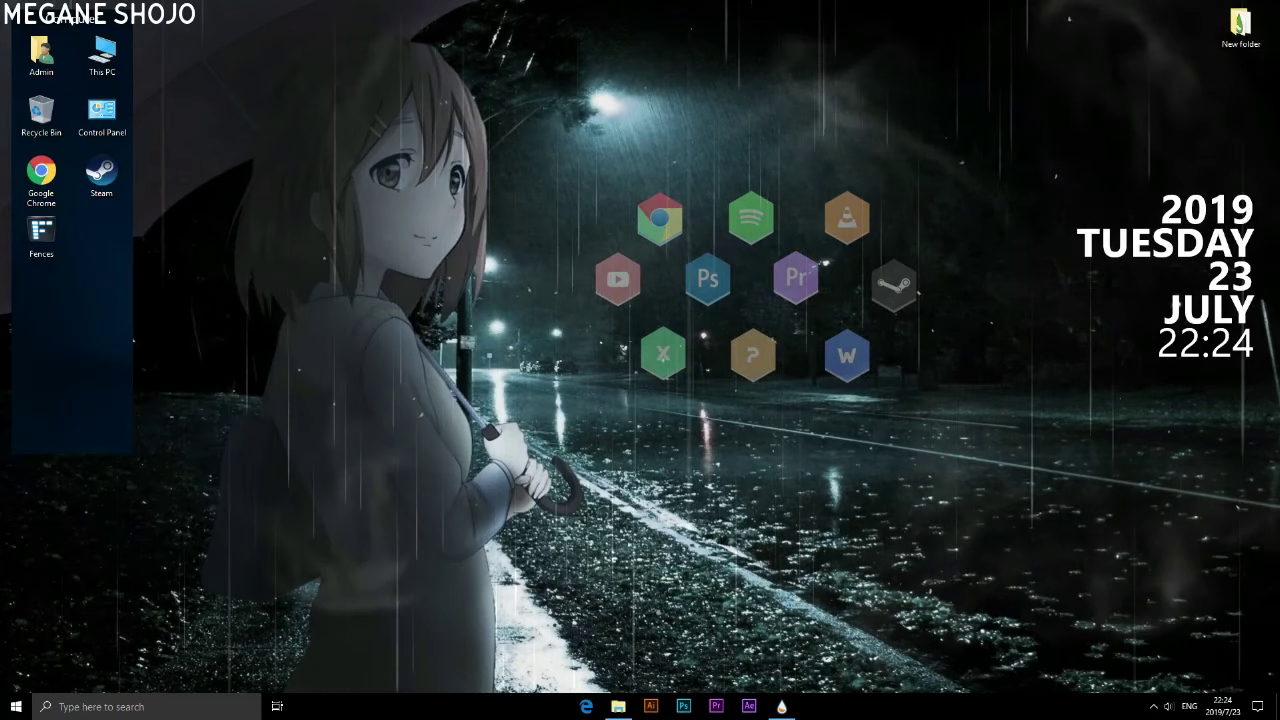
# Install the TranslucentTaskbar skin package from the New folder on the desktop and close the folder window.
pyautogui.press('Return')
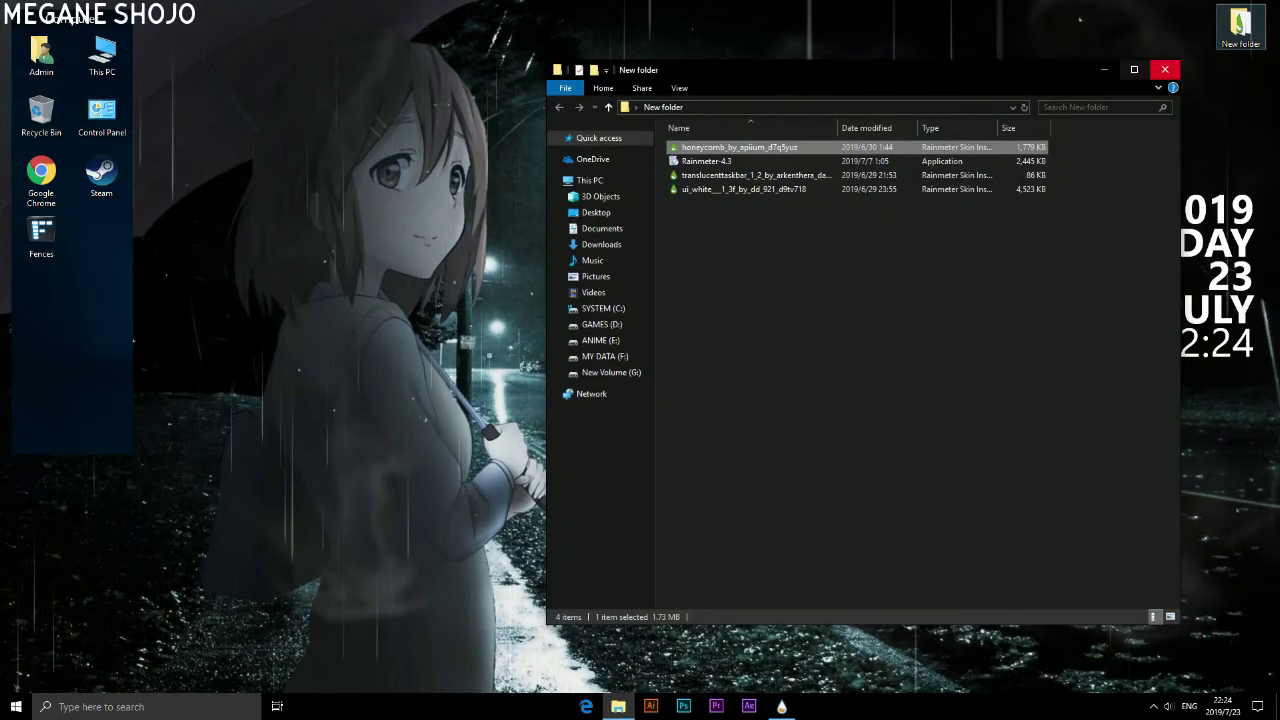
pyautogui.press('Down')
pyautogui.press('Down')
pyautogui.press('Return')
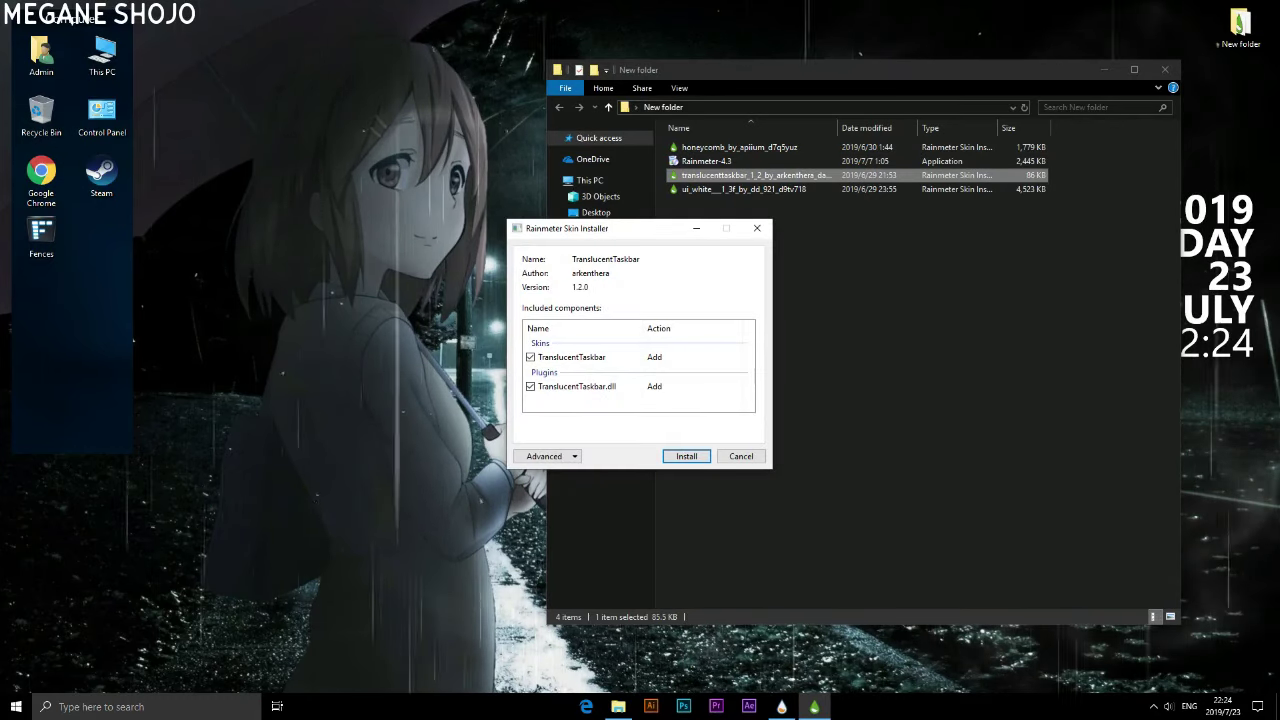
pyautogui.press('Return')
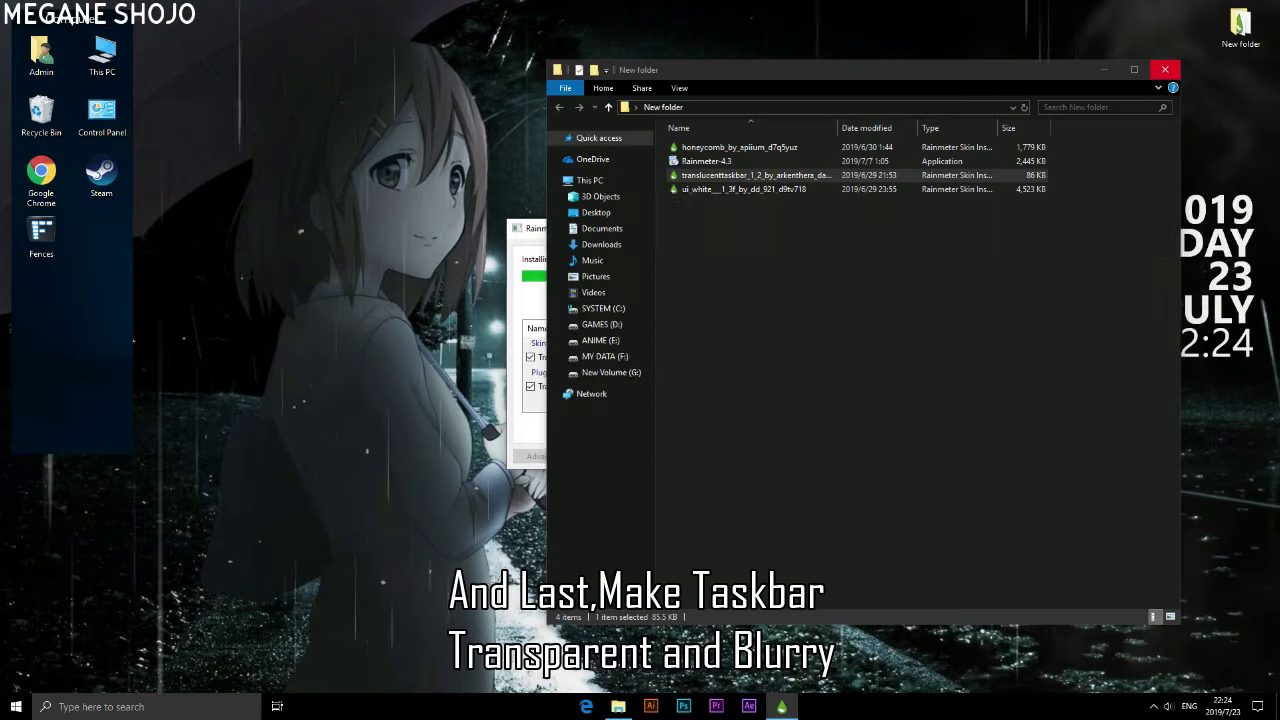
pyautogui.click(1165, 70)
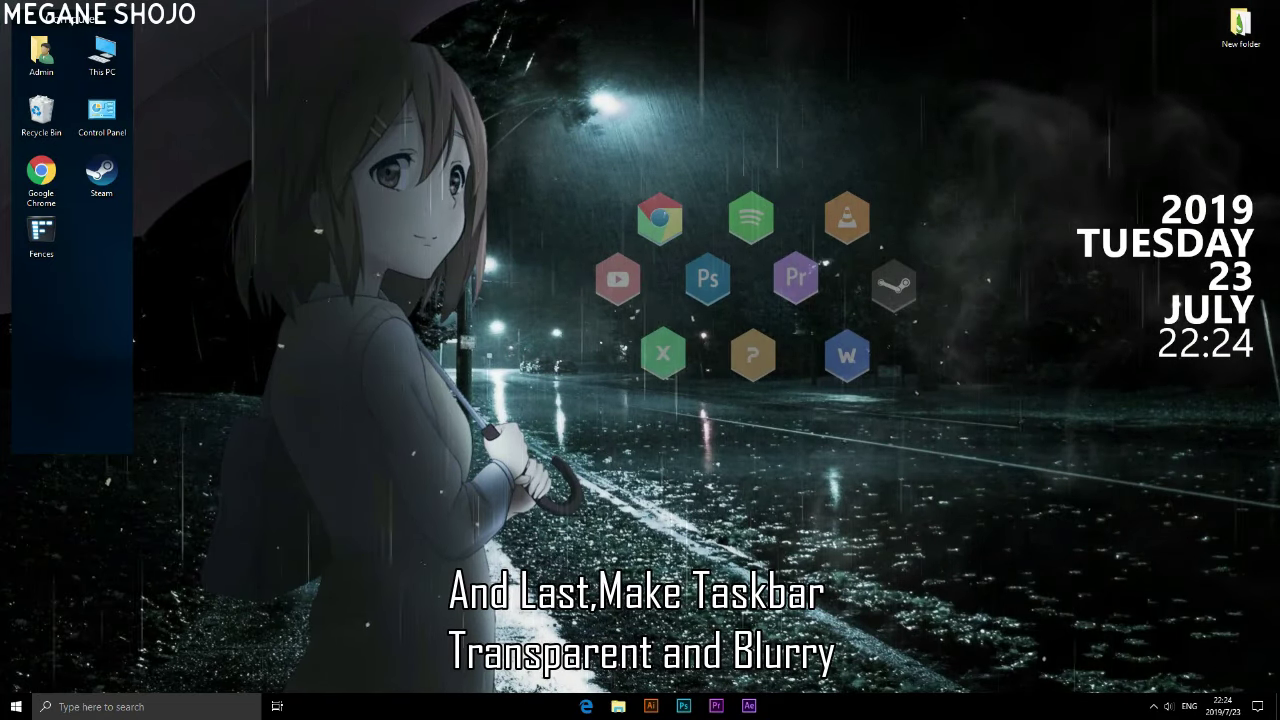
# Load TranslucentTaskbar's Sample.ini skin in the Rainmeter manager and close the manager window.
pyautogui.click(1153, 707)
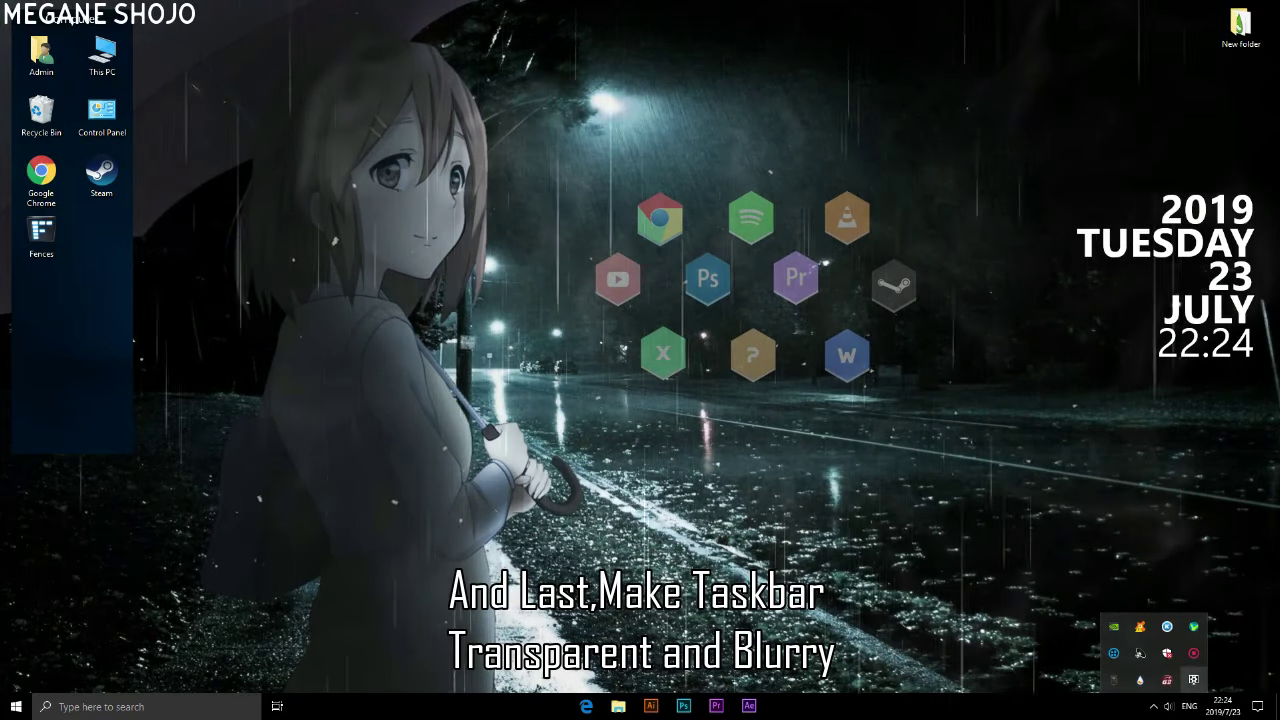
pyautogui.click(1140, 680)
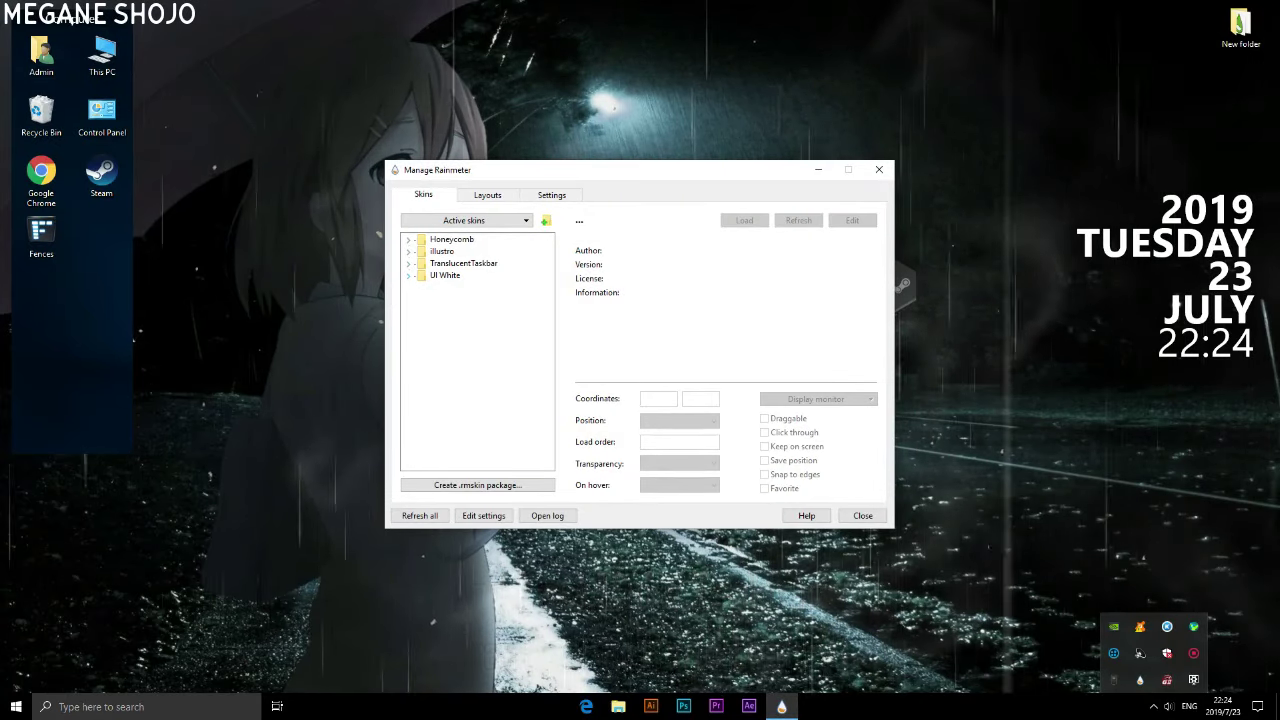
pyautogui.click(408, 264)
pyautogui.click(461, 275)
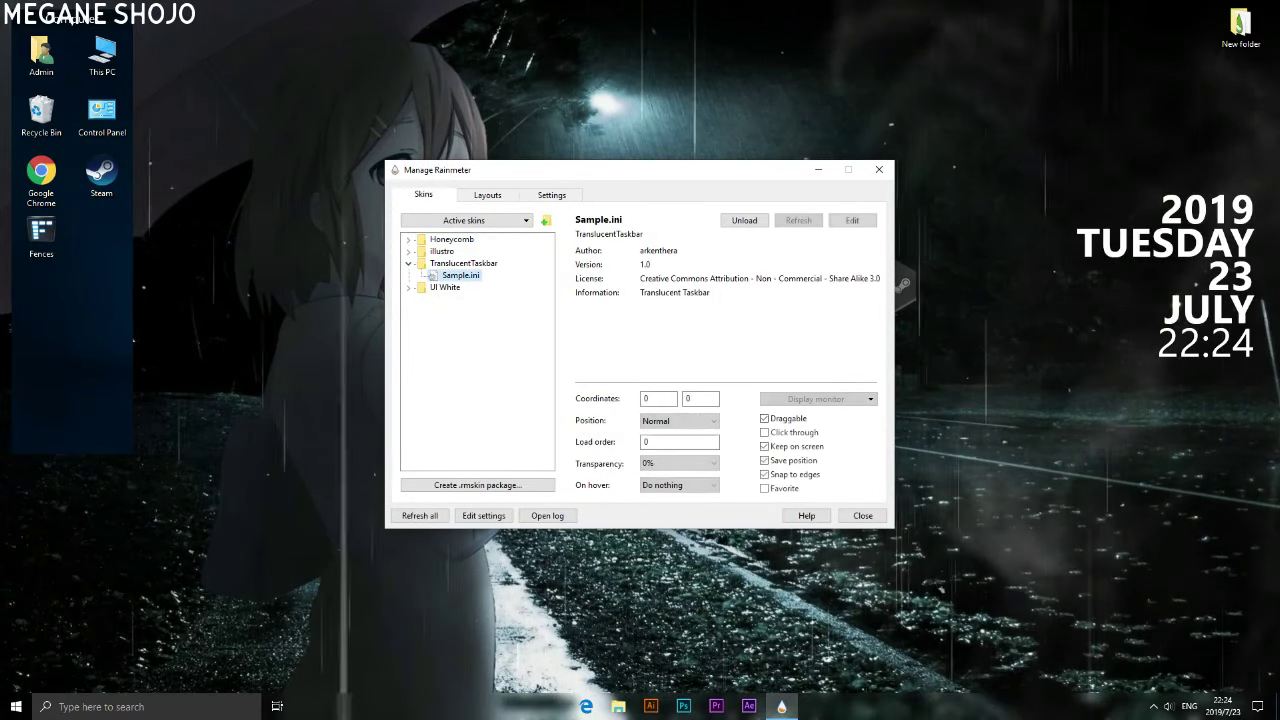
pyautogui.click(879, 170)
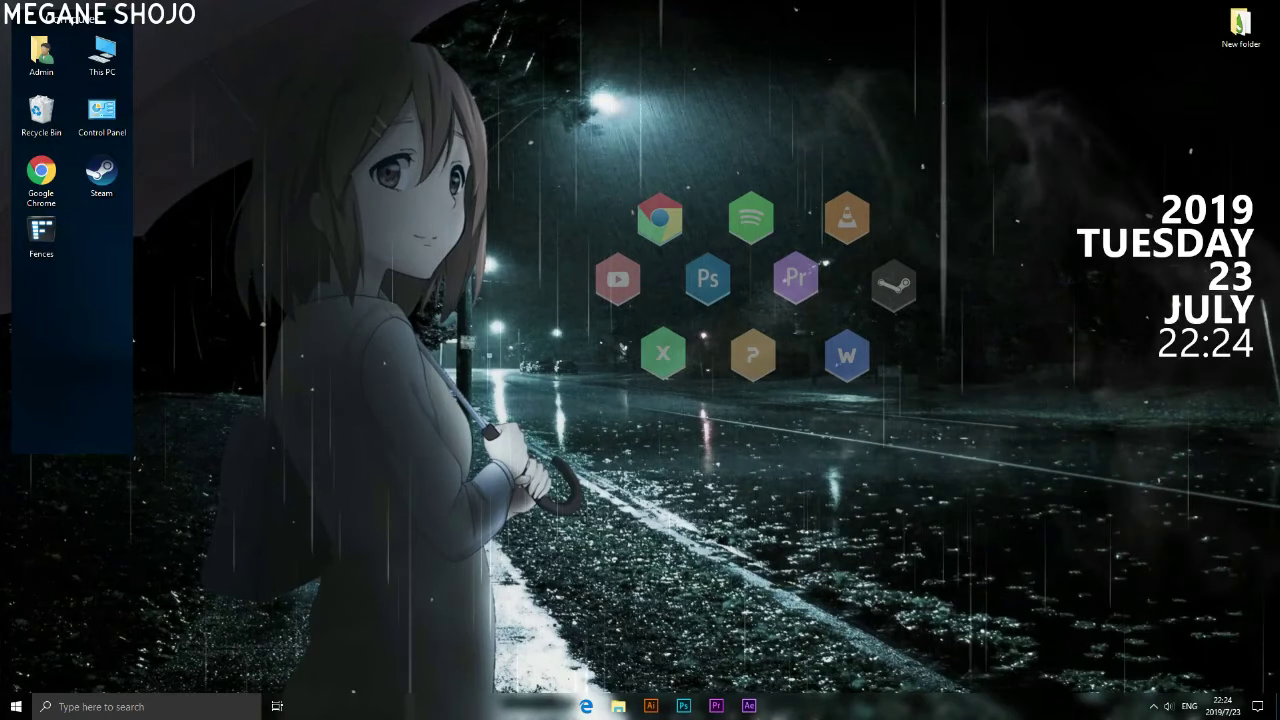
# Hide the desktop icons and their fence, leaving only the wallpaper and Rainmeter skins on the desktop.
pyautogui.doubleClick(760, 470)
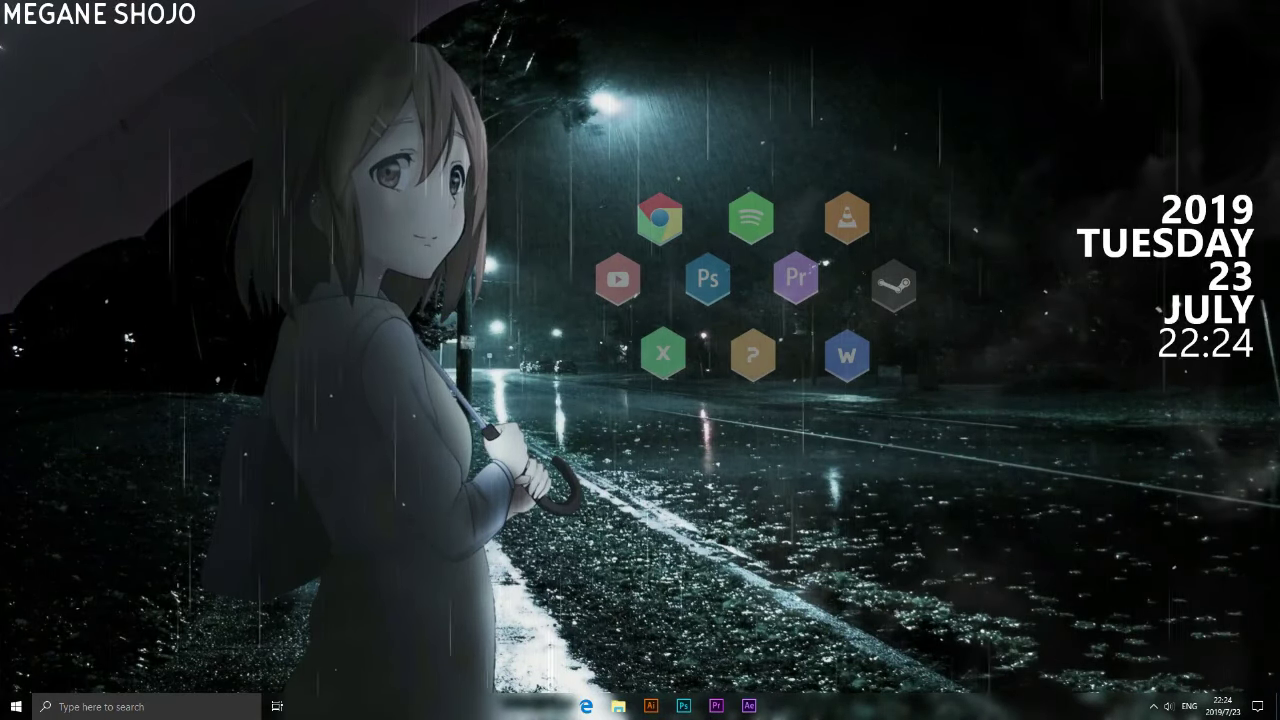